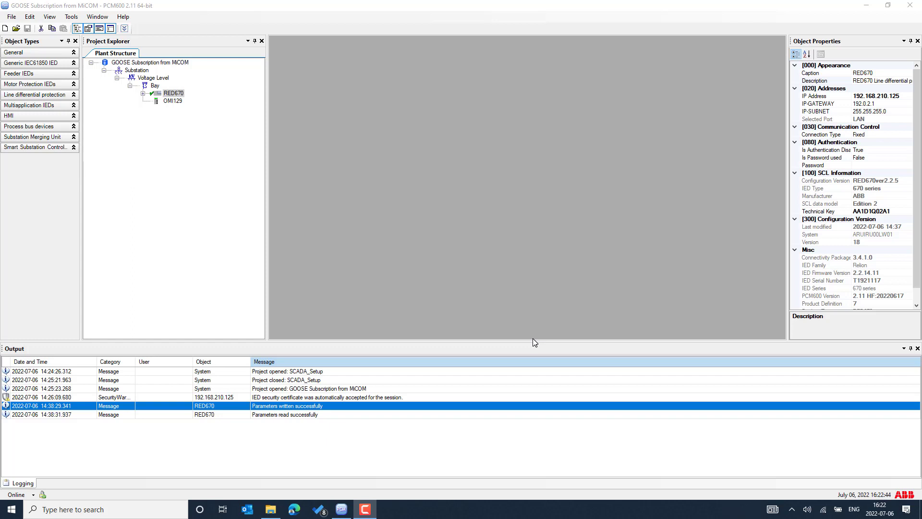
- Examine the installed connectivity packages and their versions in the About PCM600 information
click(125, 19)
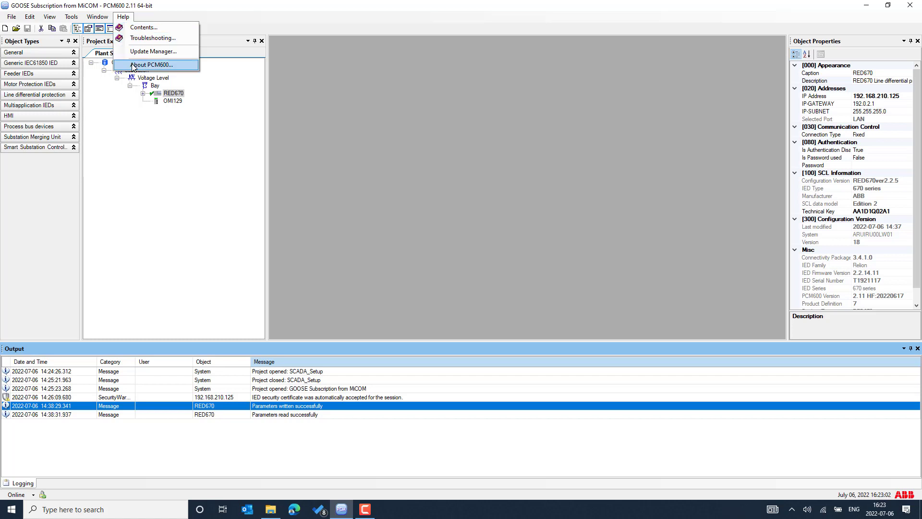
click(175, 66)
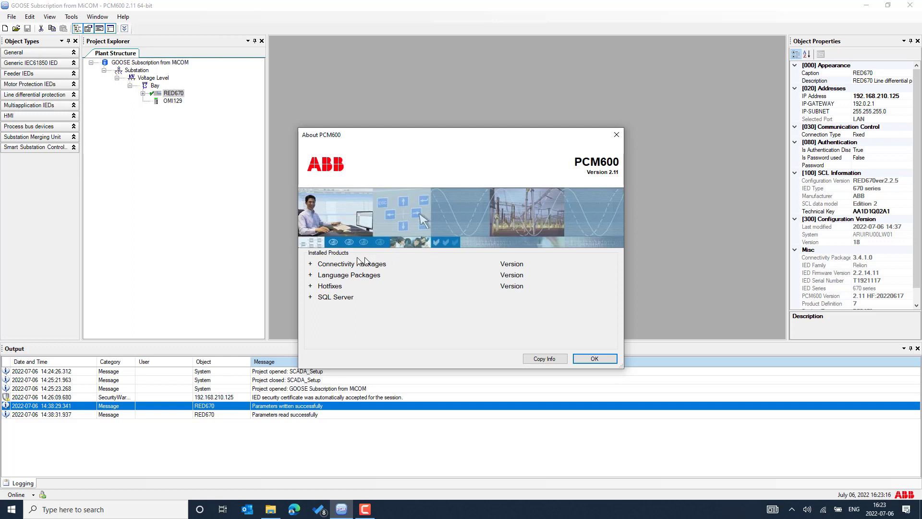
click(311, 264)
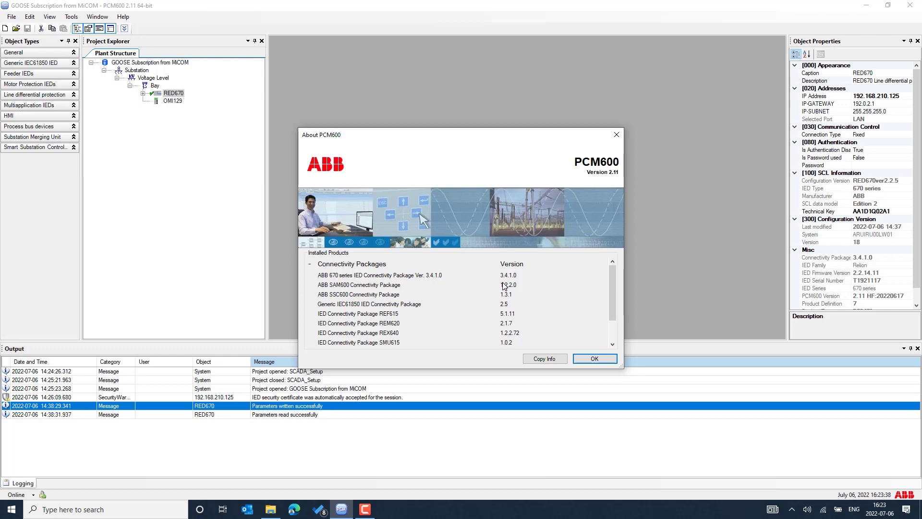
scroll(455, 331, down, 1)
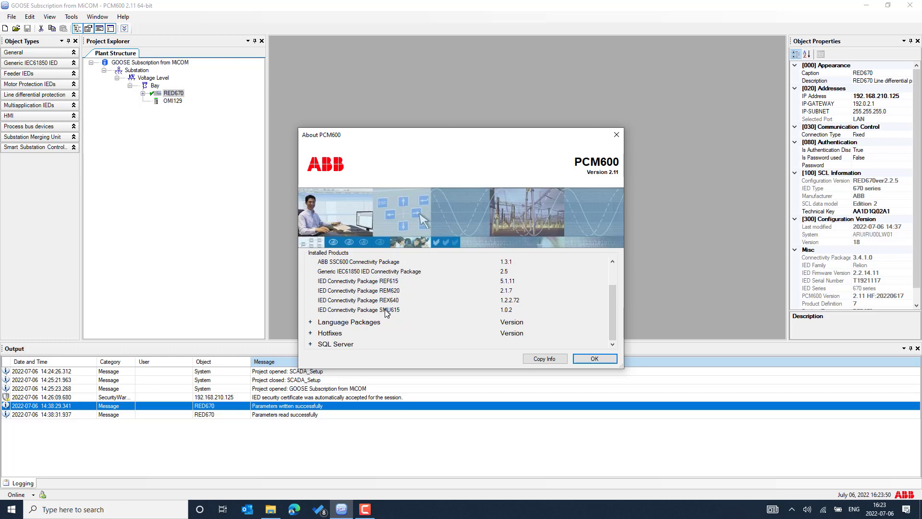
scroll(409, 300, up, 1)
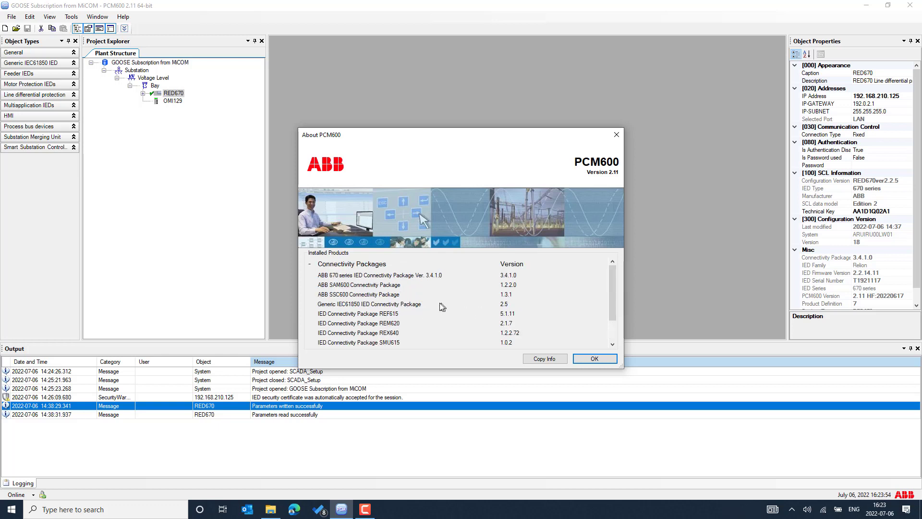
scroll(440, 298, down, 3)
scroll(440, 298, up, 3)
scroll(321, 274, down, 1)
scroll(323, 273, up, 1)
click(310, 264)
- Check the installed PCM600 hotfixes and their builds, then close the About information
click(311, 286)
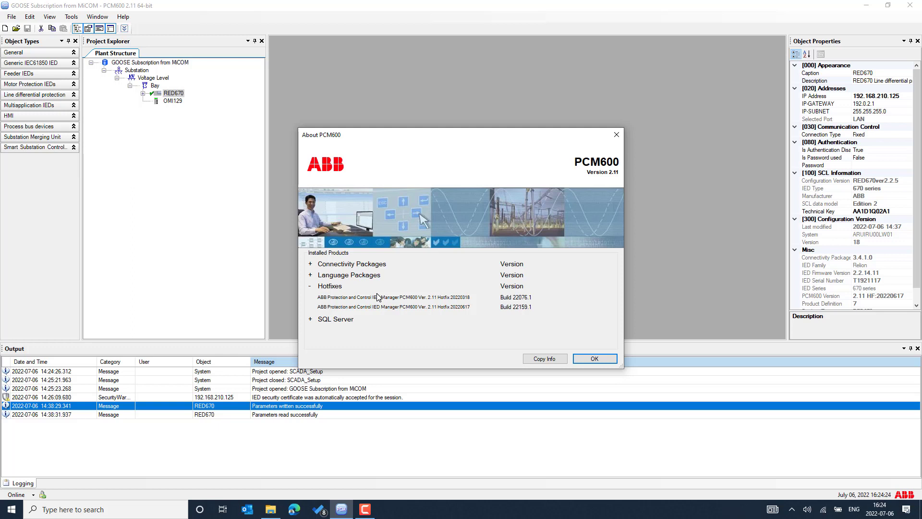
click(311, 288)
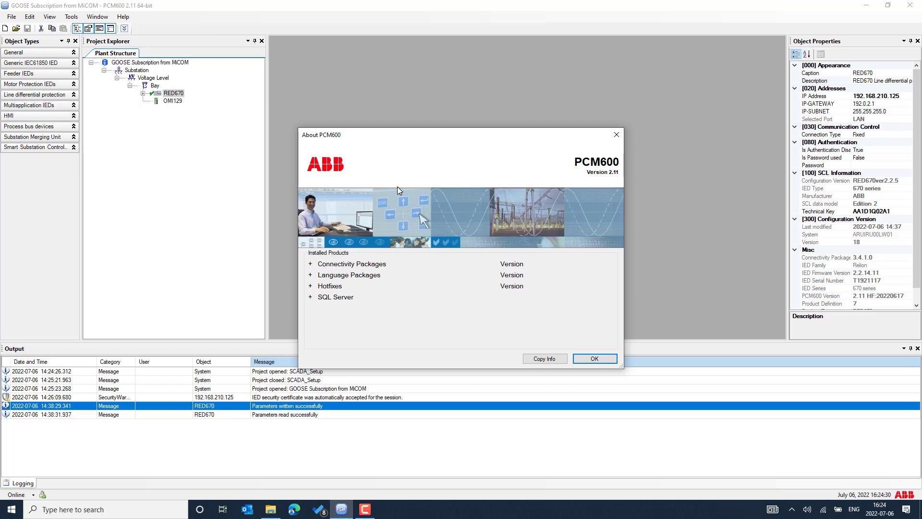
click(311, 288)
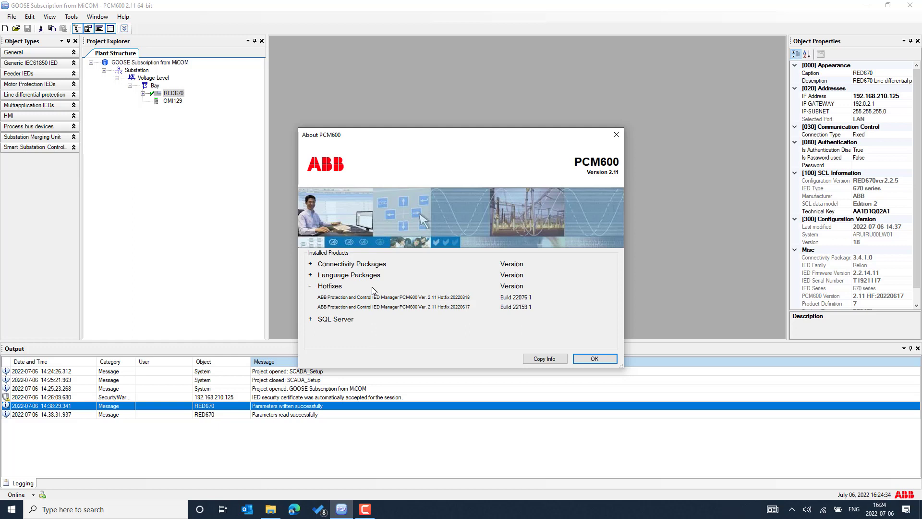
click(311, 287)
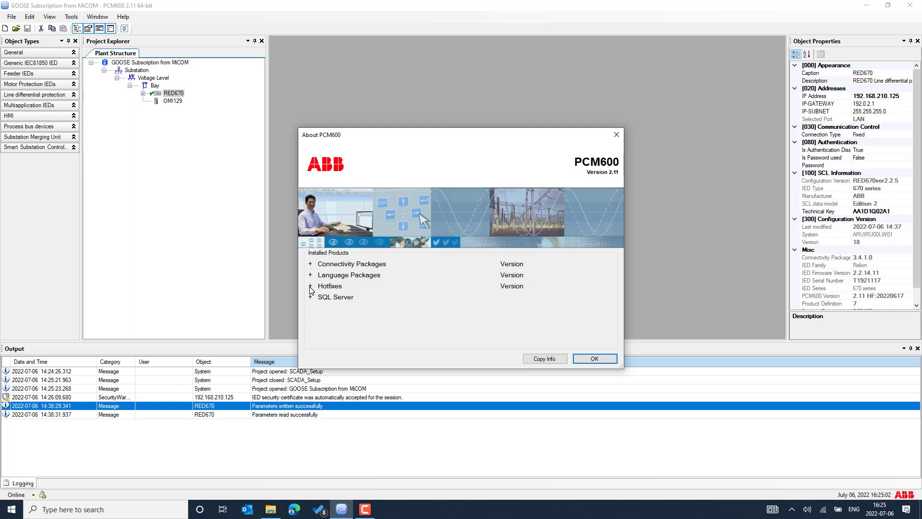
click(599, 363)
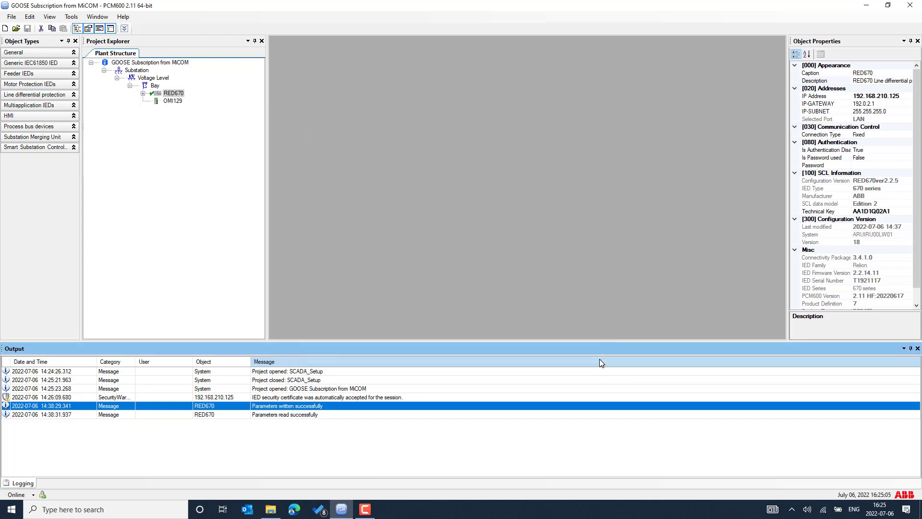
- Start Update Manager from PCM600 with administrator rights
click(123, 19)
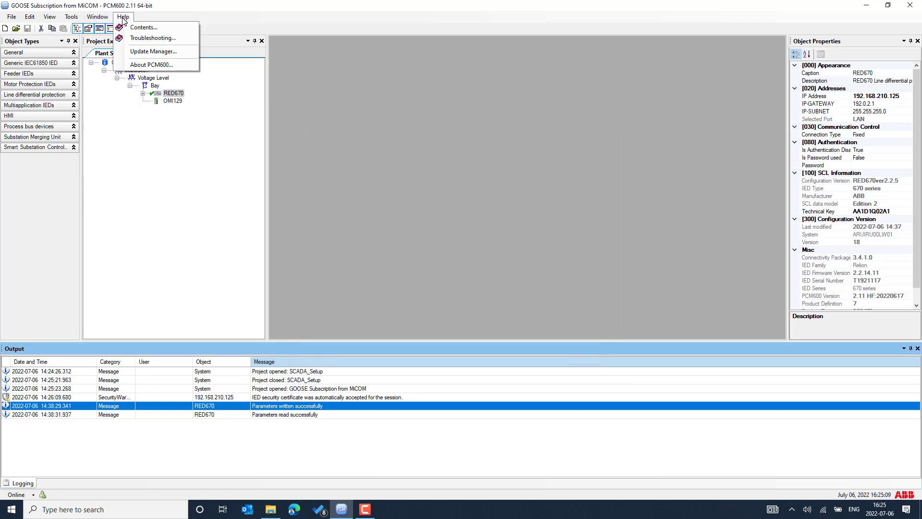
click(154, 51)
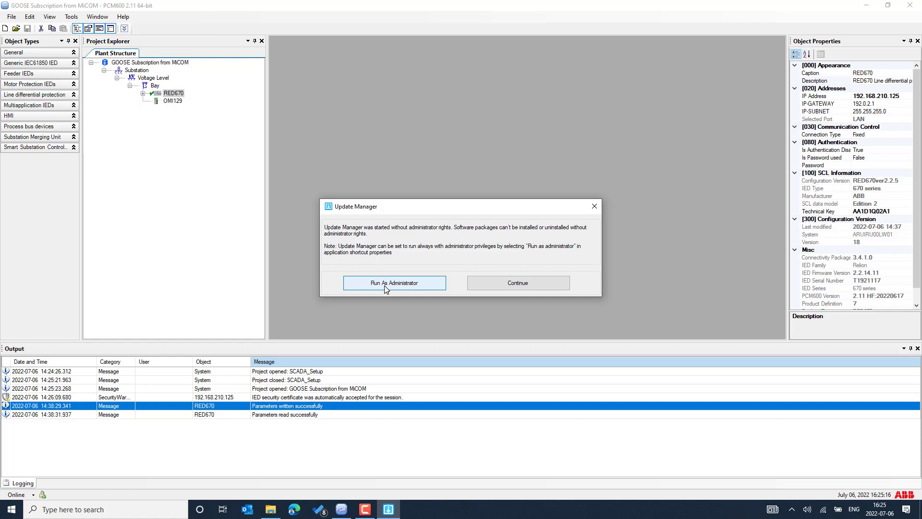
click(395, 285)
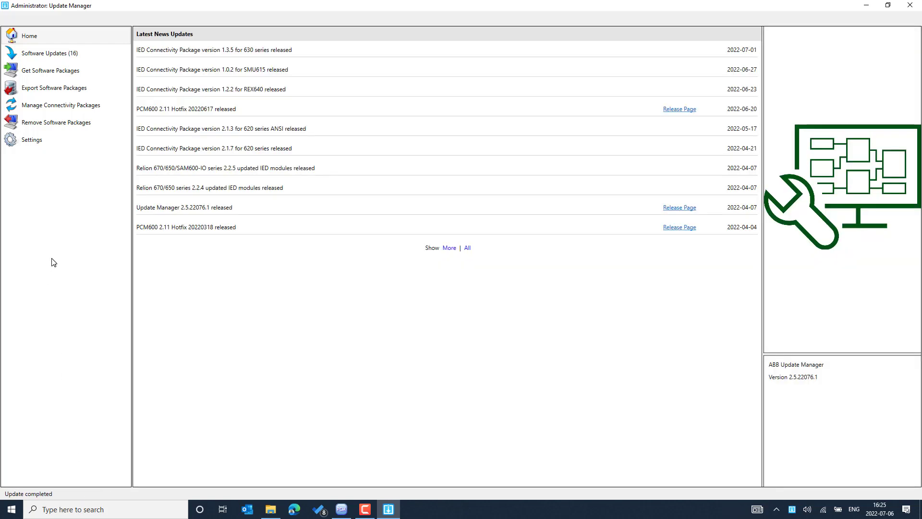
- Review the Update Manager settings for view mode, storage folders, add-ons and data source
click(44, 140)
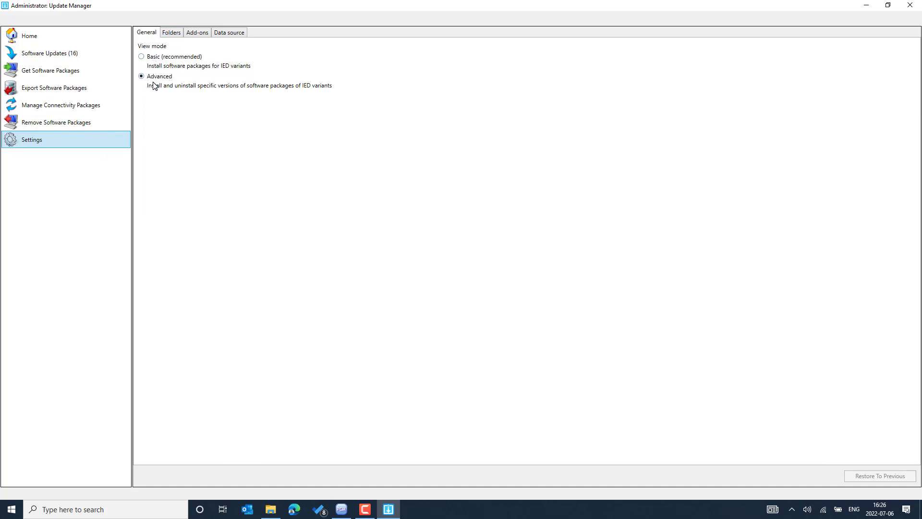
click(173, 36)
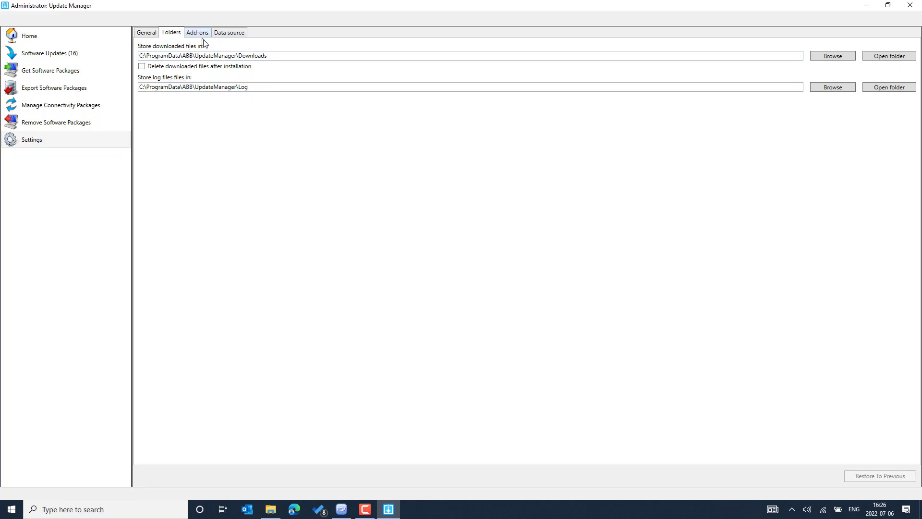
drag(280, 55, 140, 67)
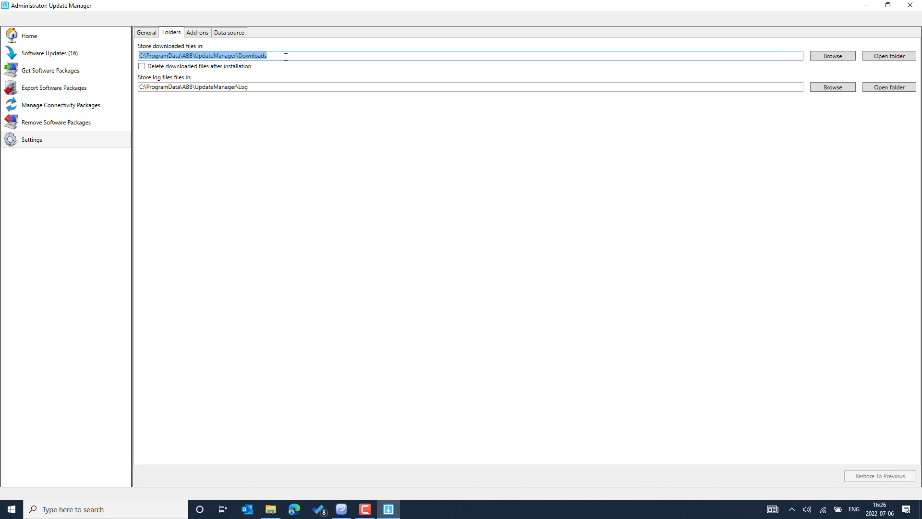
click(200, 38)
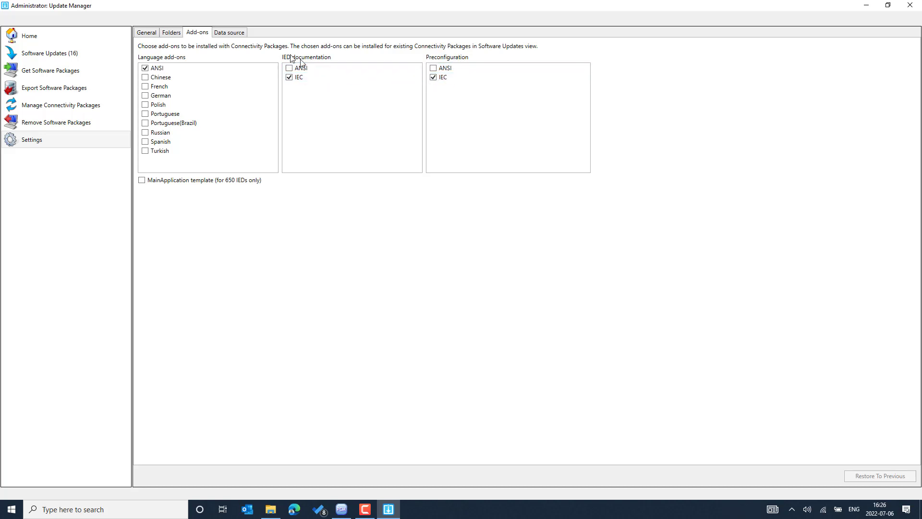
click(233, 34)
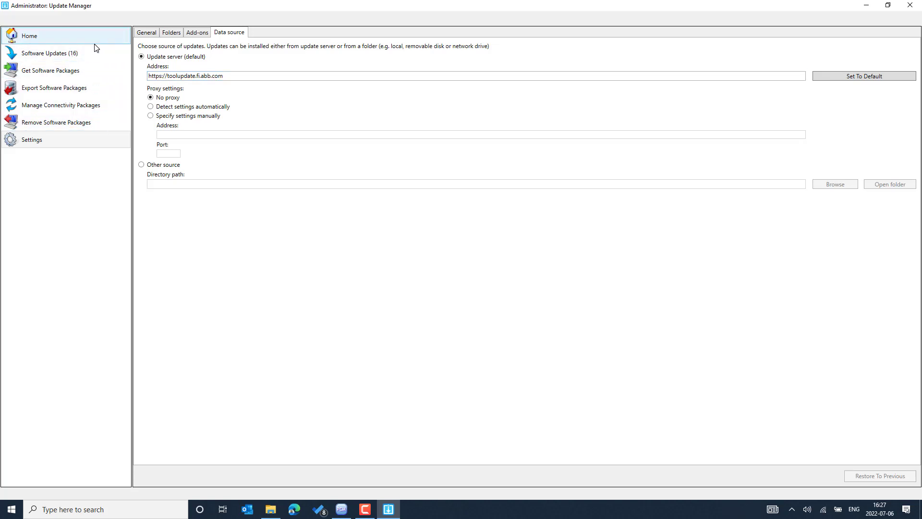
- Look through the recommended software updates and the latest news updates
click(63, 57)
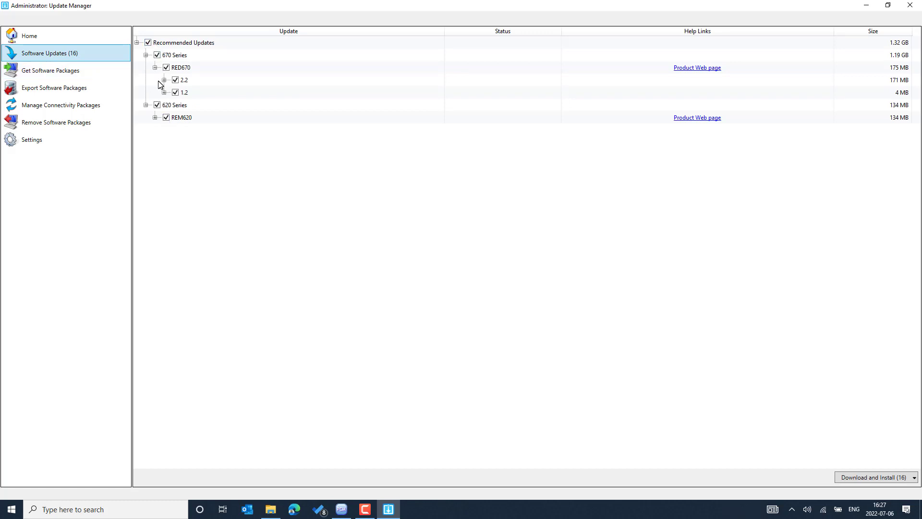
click(72, 39)
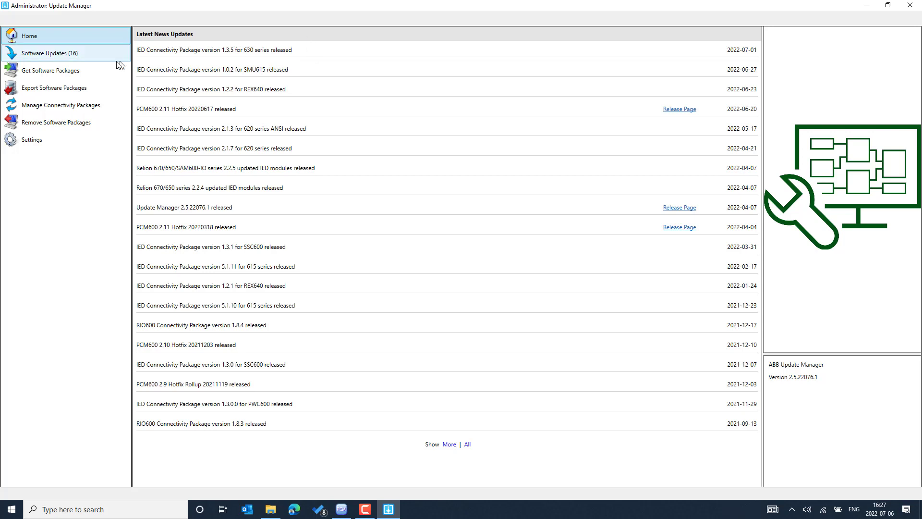
- Examine the 670 Series software packages available to get, including its connectivity packages and the REB670 version 2.2 contents
click(62, 76)
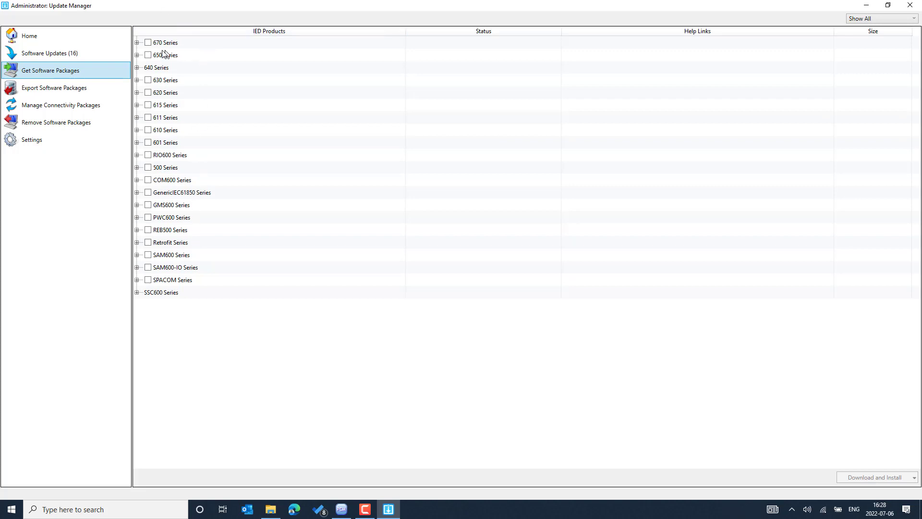
click(137, 43)
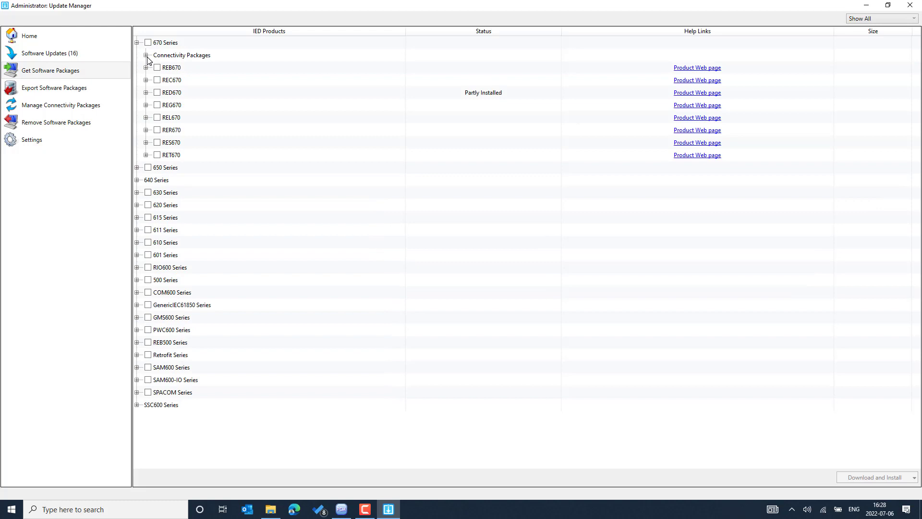
click(146, 55)
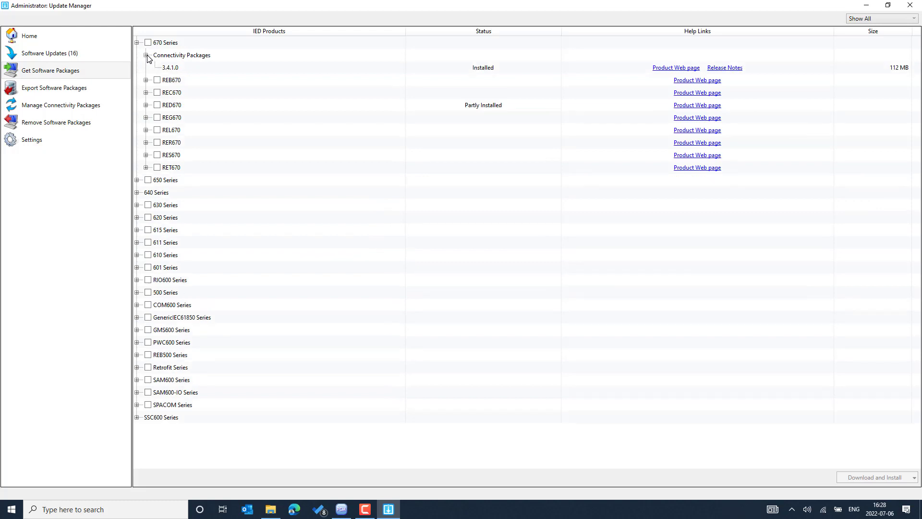
click(467, 72)
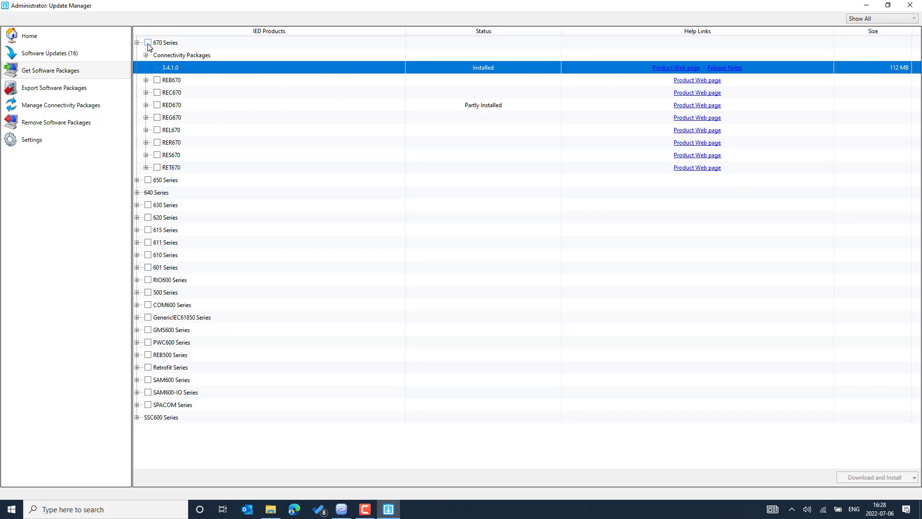
click(146, 80)
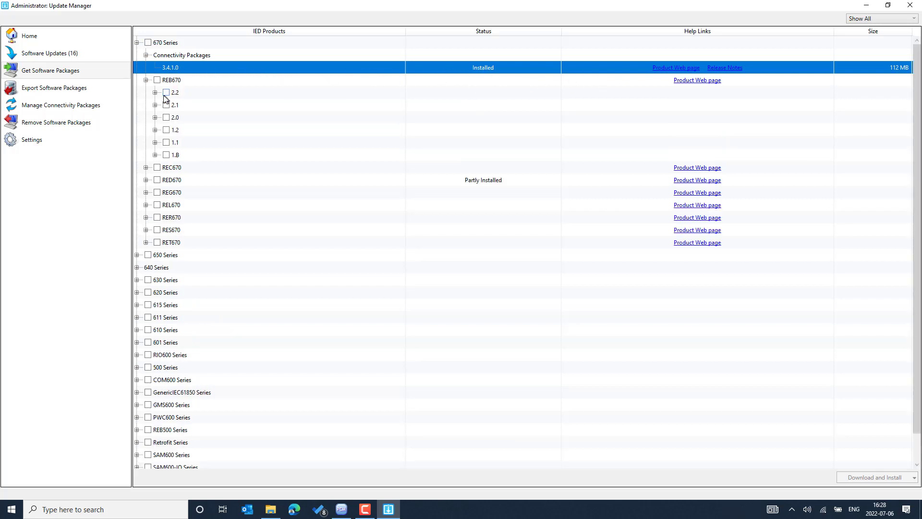
click(155, 92)
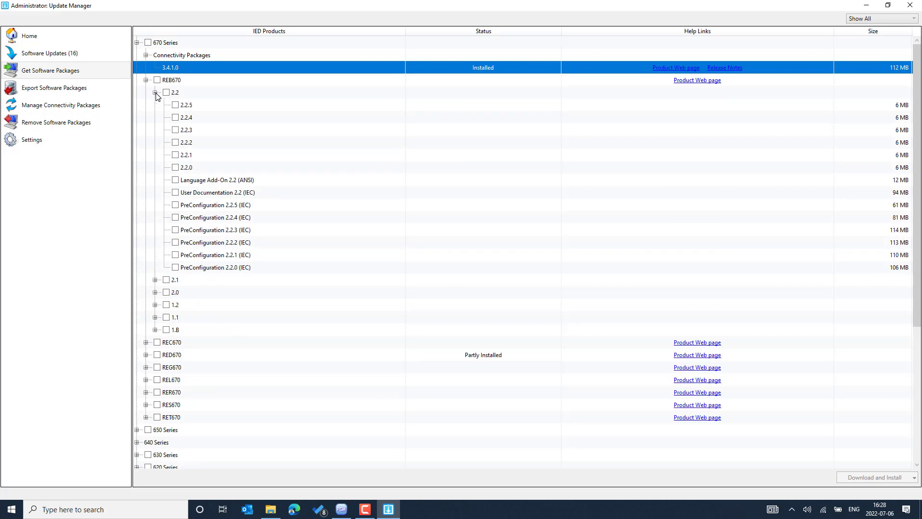
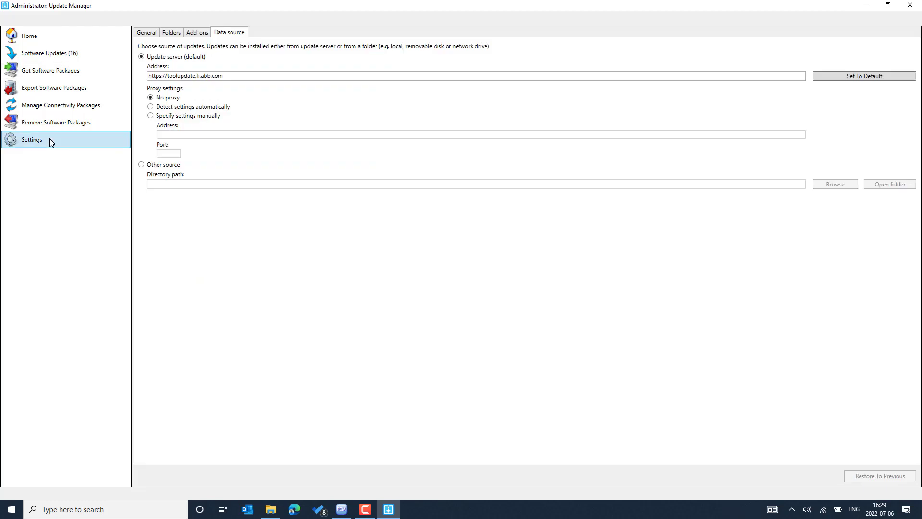
- Copy the downloaded-files path from the Update Manager settings and open C:\ProgramData\ABB\UpdateManager\Downloads in File Explorer
click(172, 34)
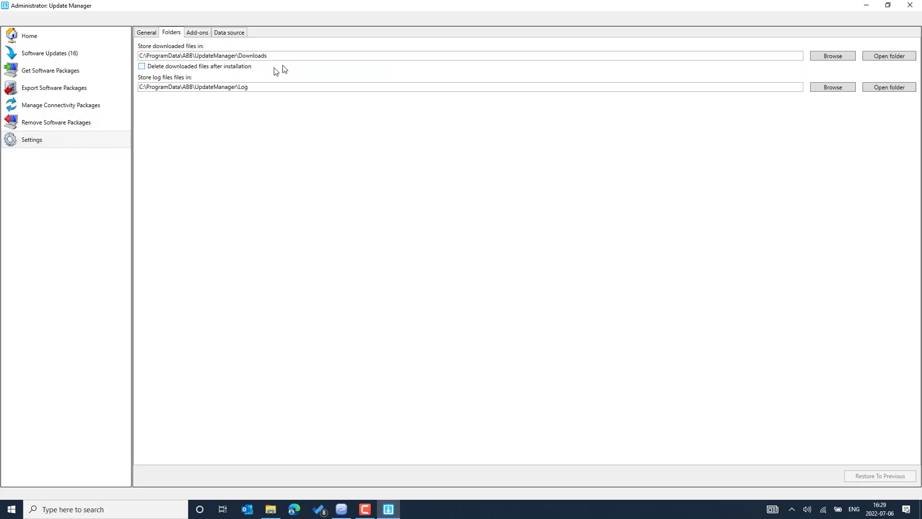
drag(290, 56, 130, 60)
key(ctrl+c)
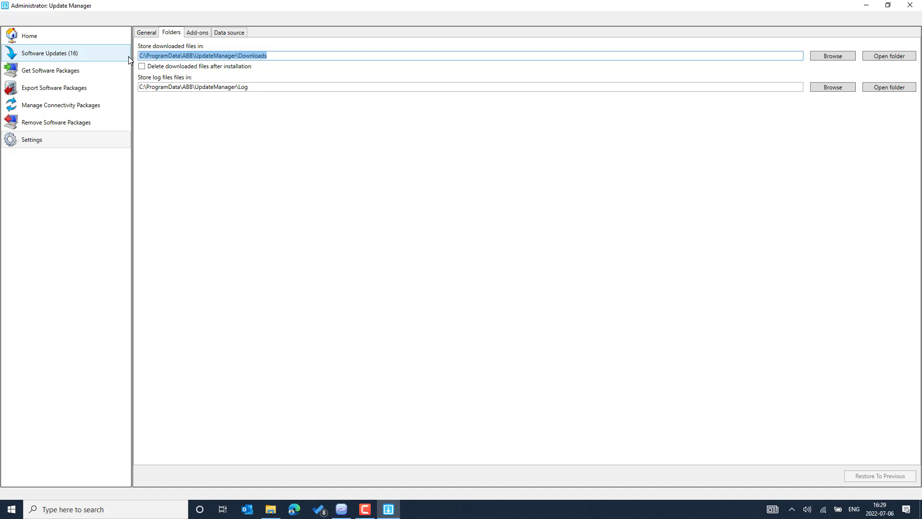
key(super+r)
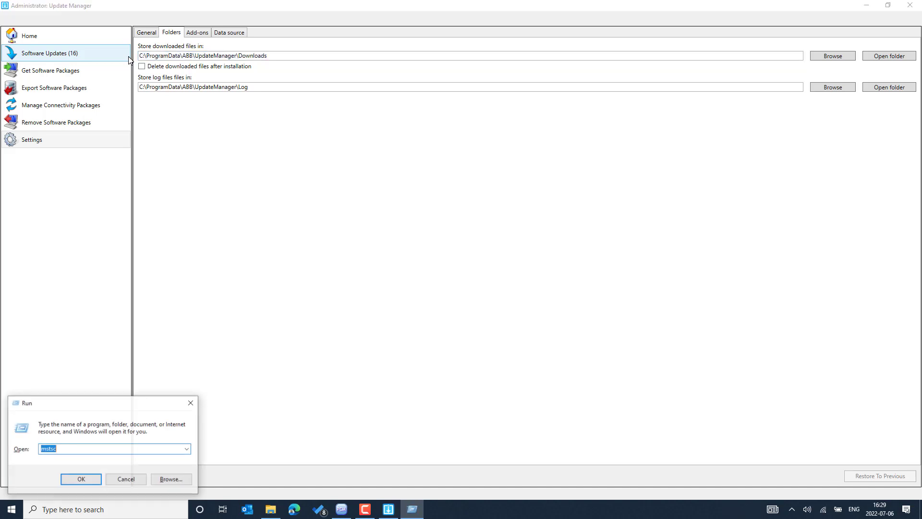
key(ctrl+v)
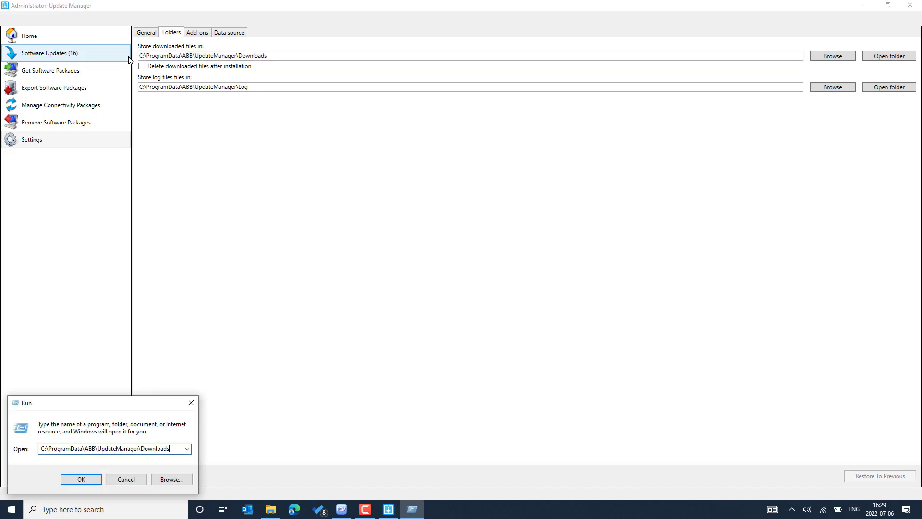
key(Return)
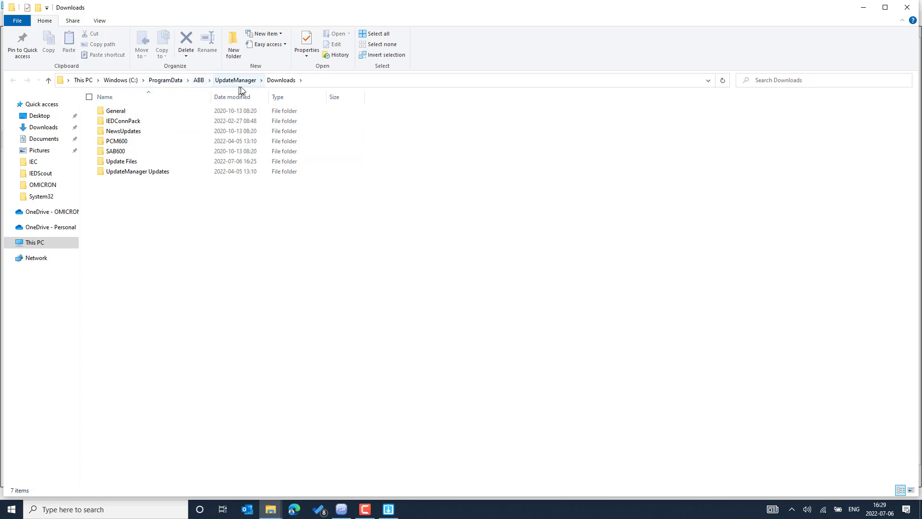
- Open PCM670ConnPackDependecyMatrix.xml from the Update Files folder in XML Marker
double_click(147, 164)
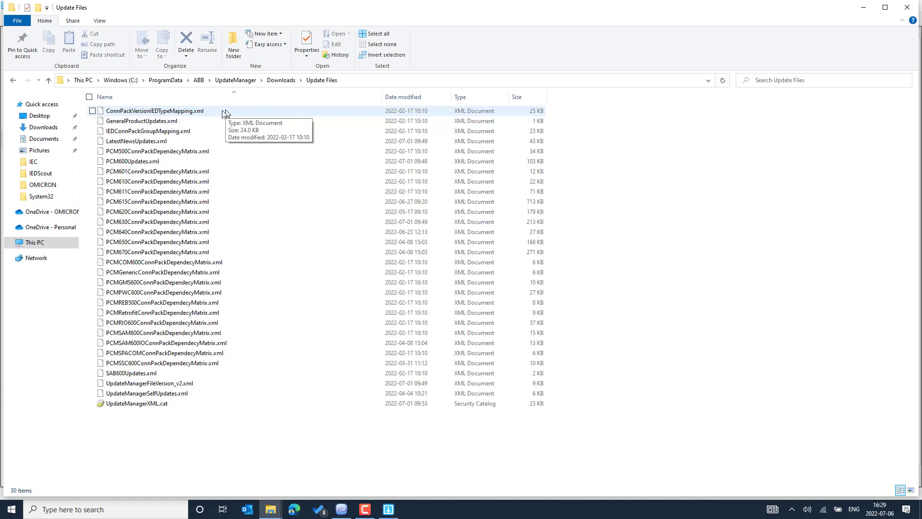
click(200, 252)
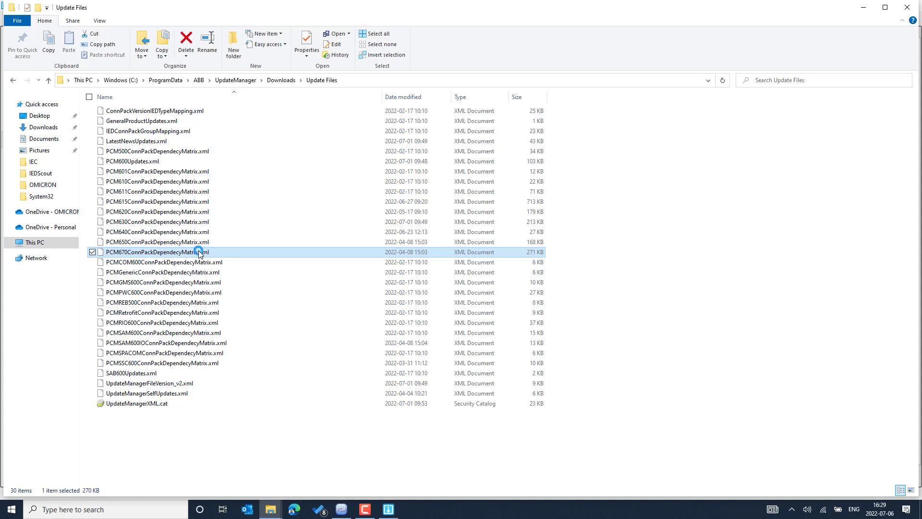
right_click(200, 253)
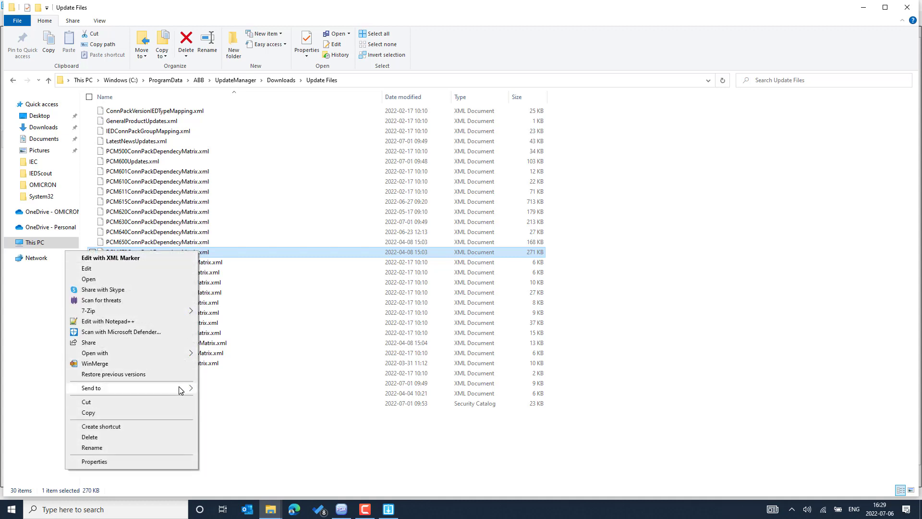
mouse_move(181, 389)
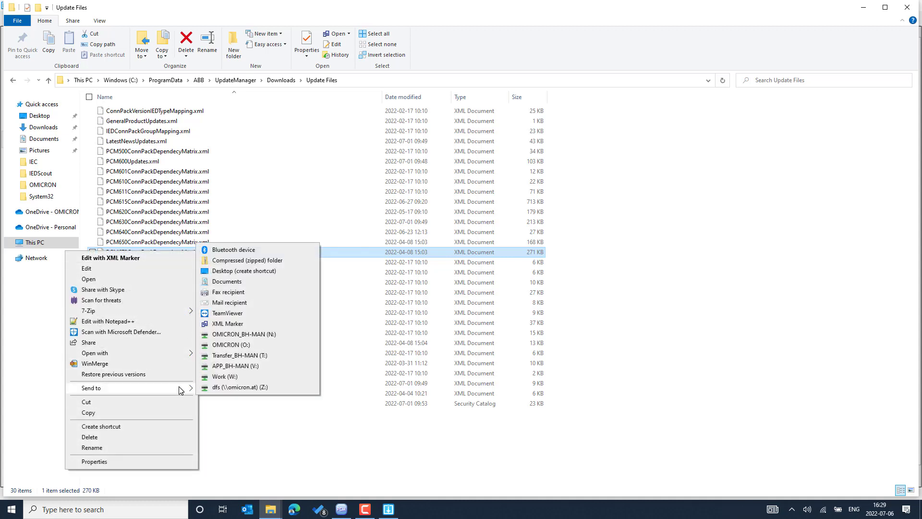
click(245, 325)
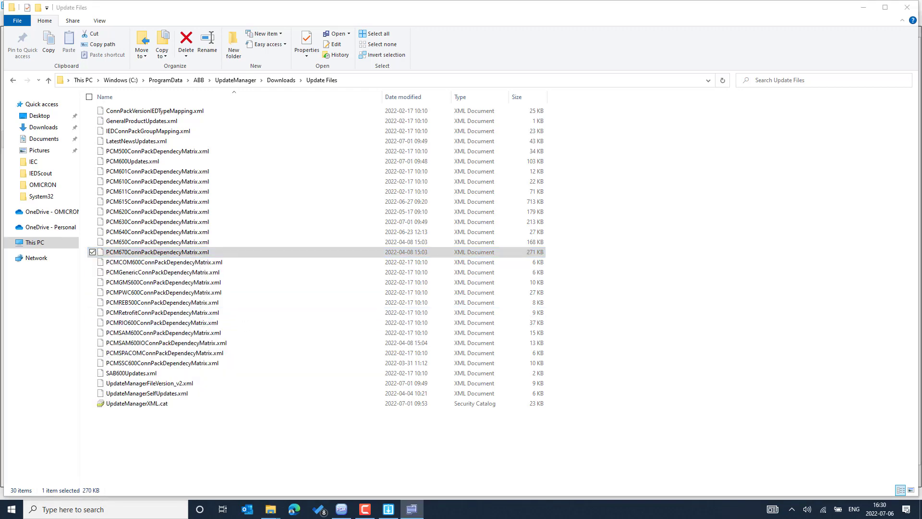
click(511, 152)
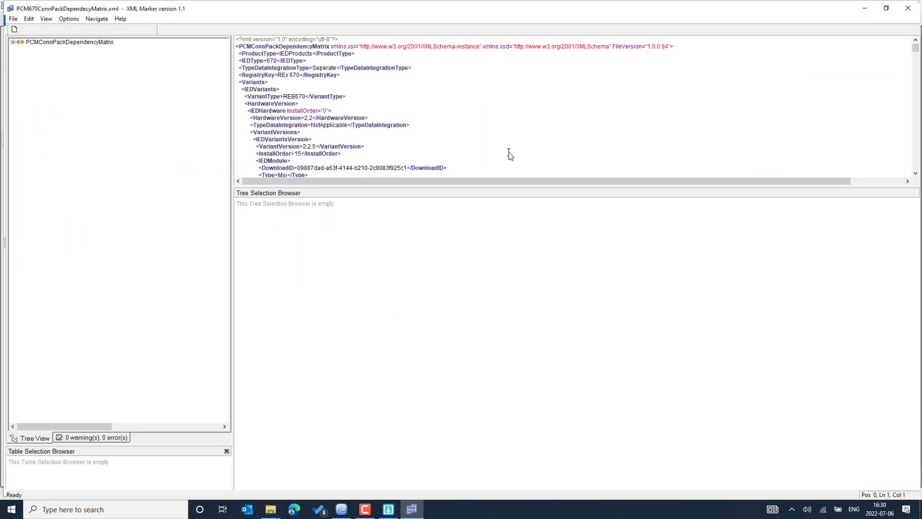
- Select the PCMConnPackDependencyMatrix root element and check which version of XML Marker is in use
click(50, 40)
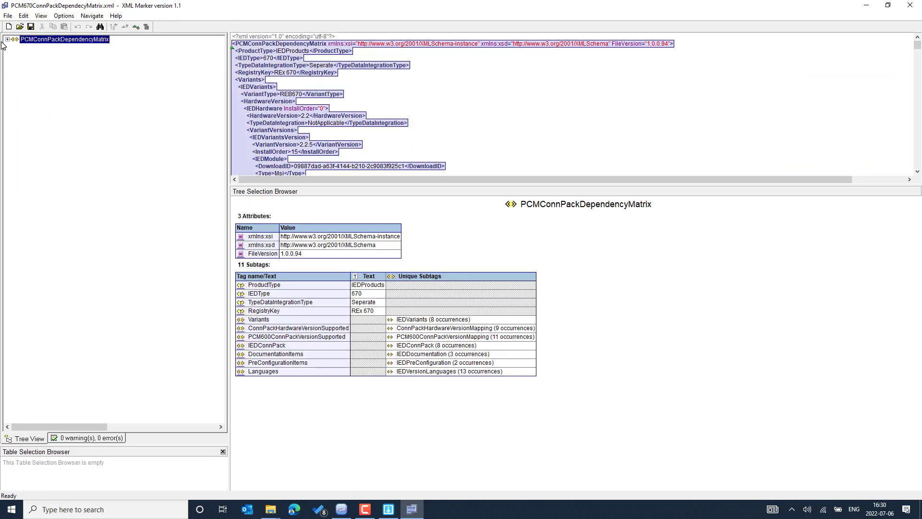
click(116, 16)
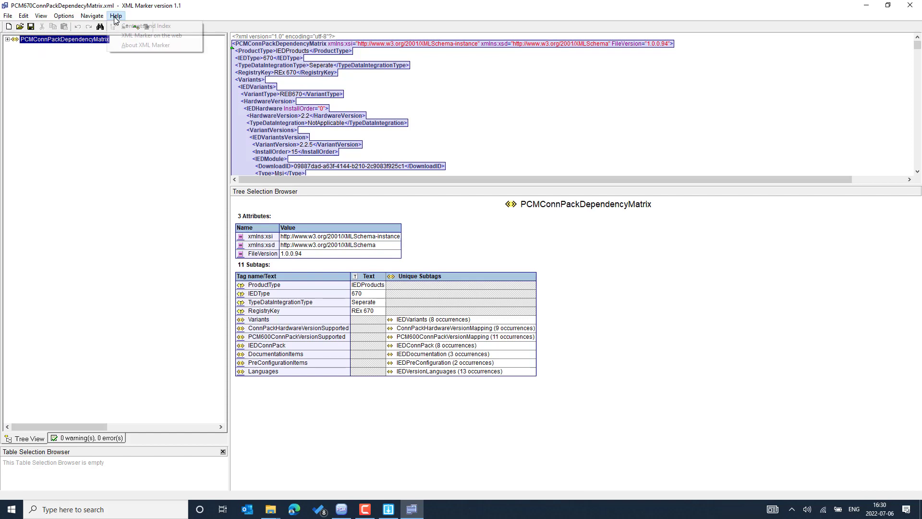
click(129, 45)
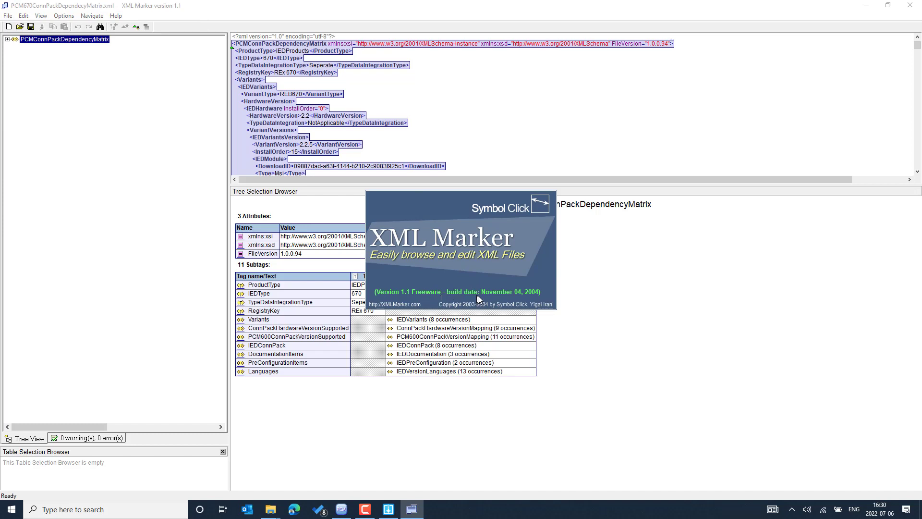
click(540, 206)
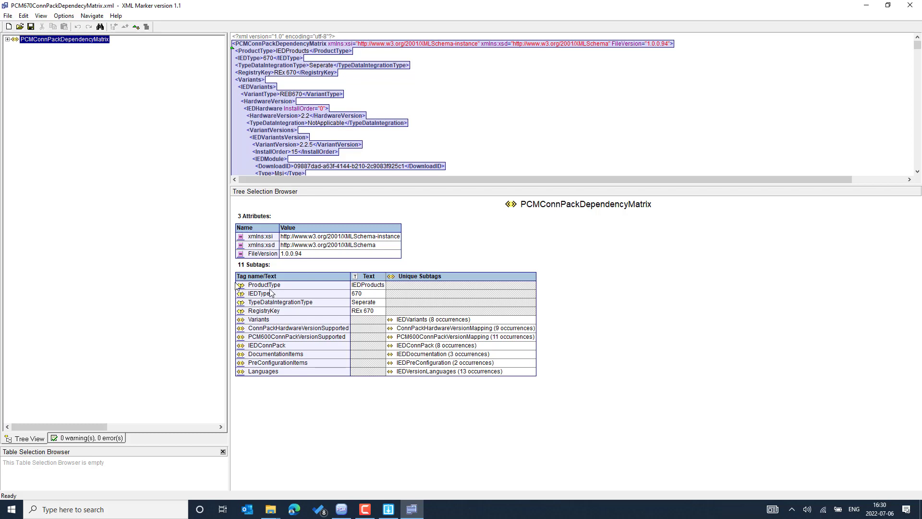
- Expand the root element and check which connectivity packages PCM600ConnPackVersionSupported assigns to PCM600 versions 2.8, 2.9 and 2.11
click(7, 40)
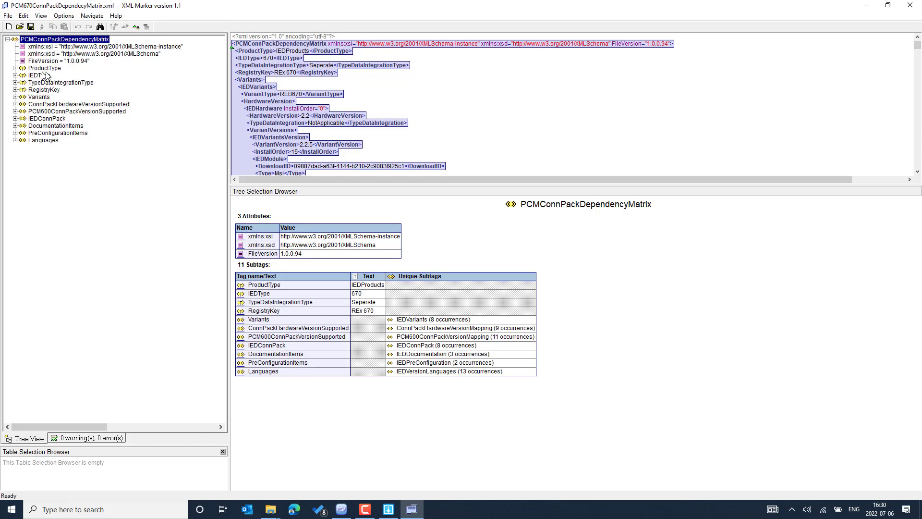
click(52, 112)
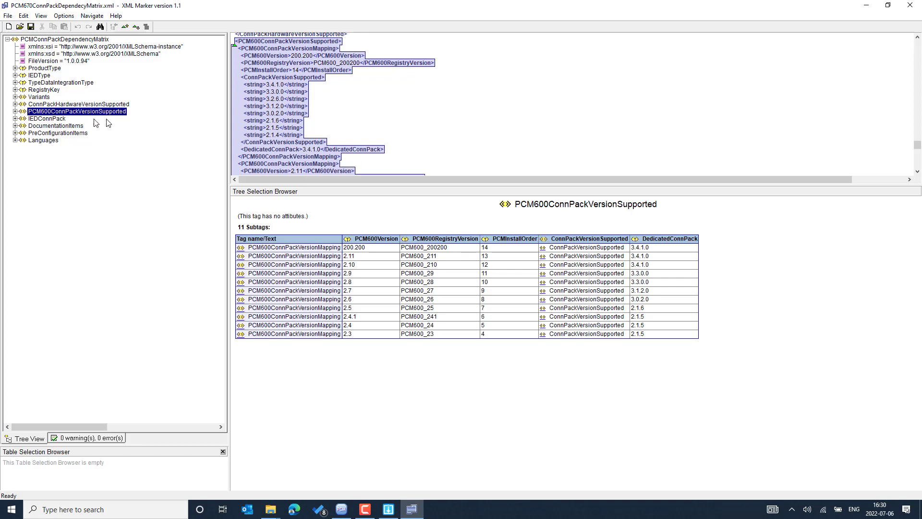
click(374, 256)
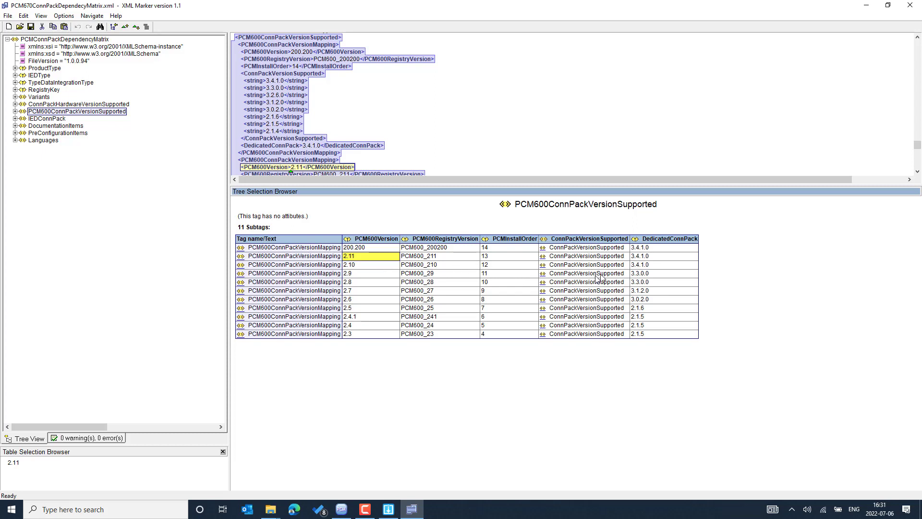
click(358, 283)
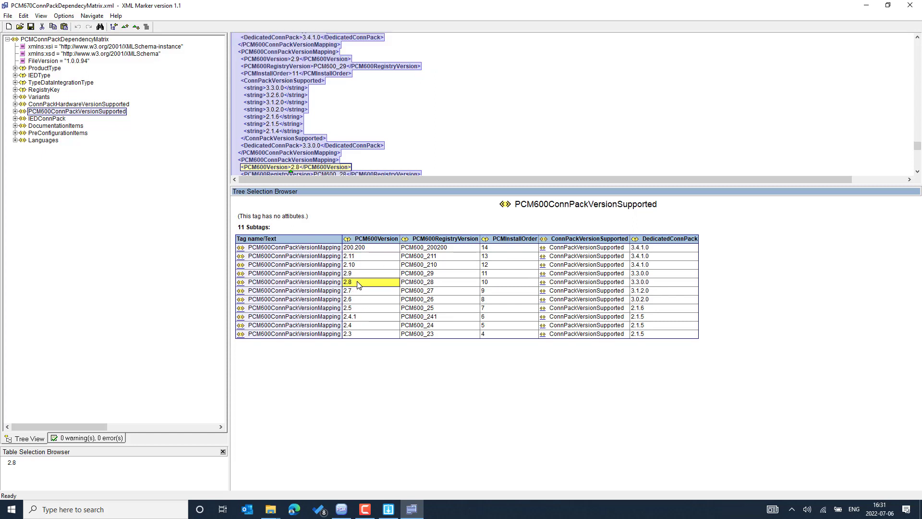
click(647, 283)
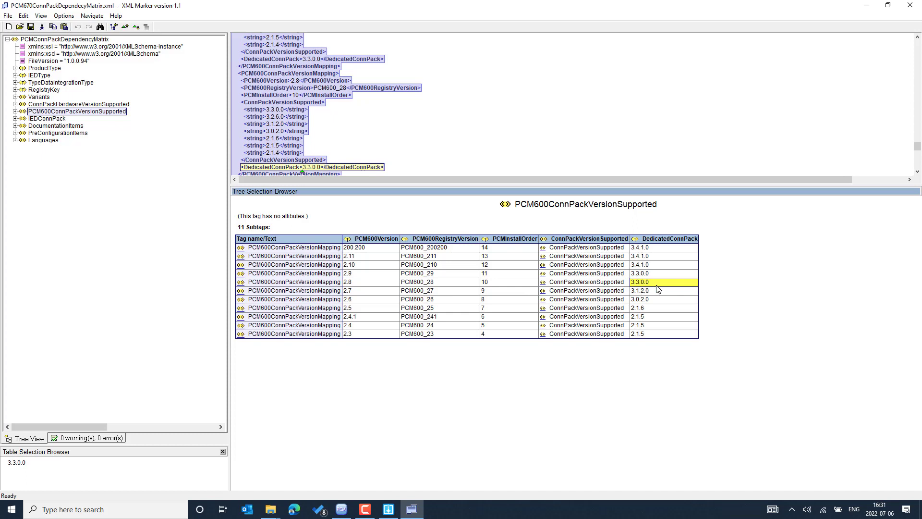
click(379, 274)
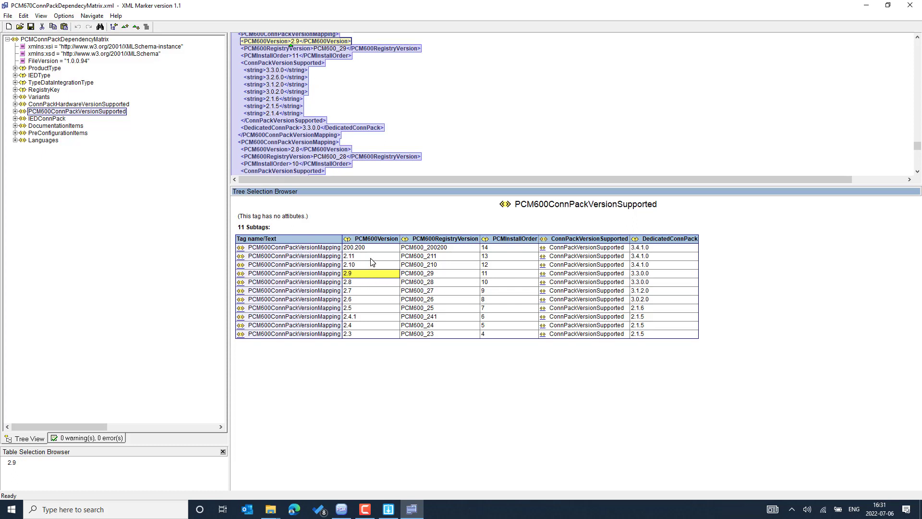
click(370, 258)
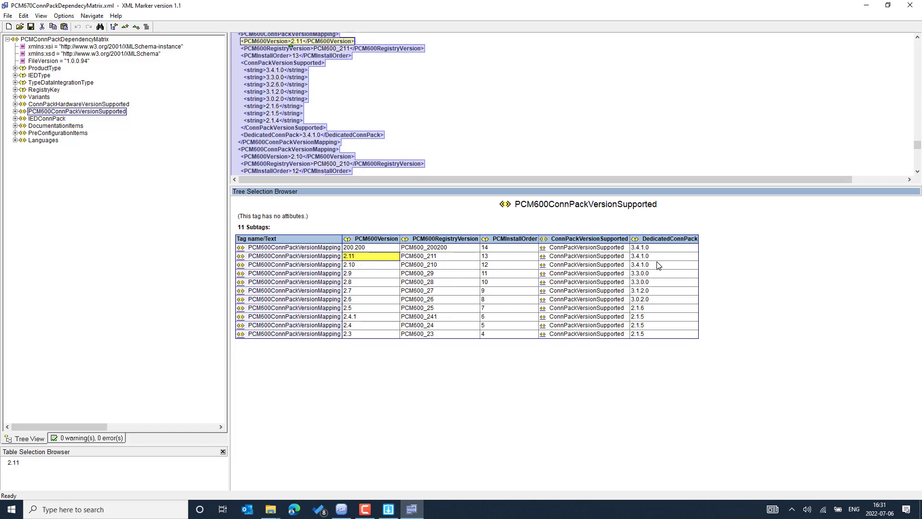
- Look through the ConnPackHardwareVersionSupported, Variants and IEDConnPack sections, including the first IEDConnPack entry
click(62, 105)
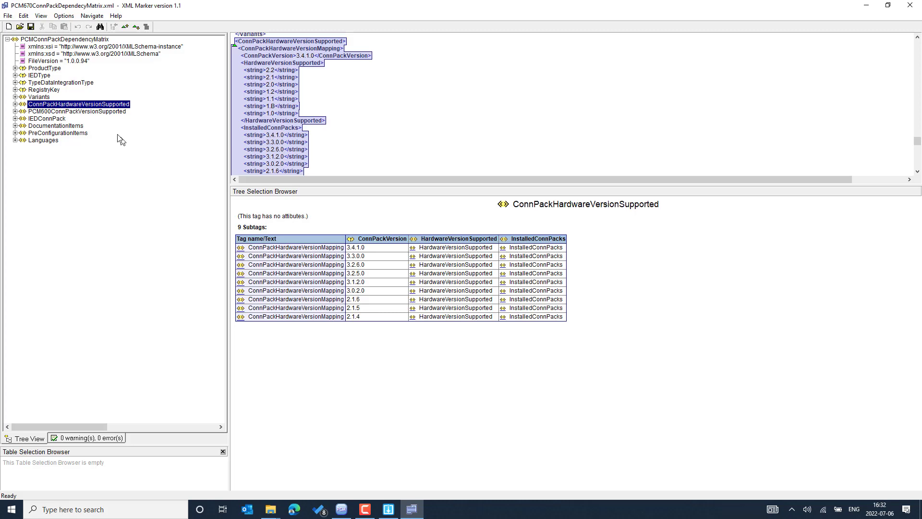
click(40, 97)
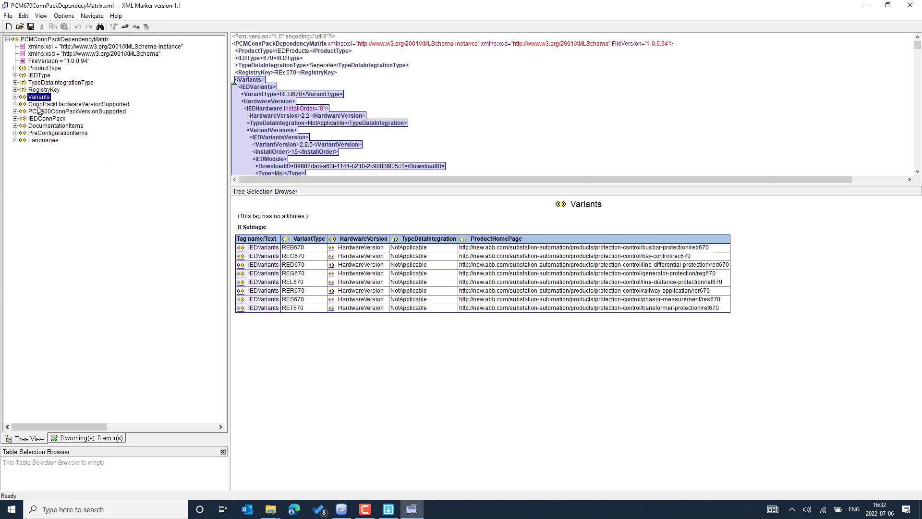
click(55, 119)
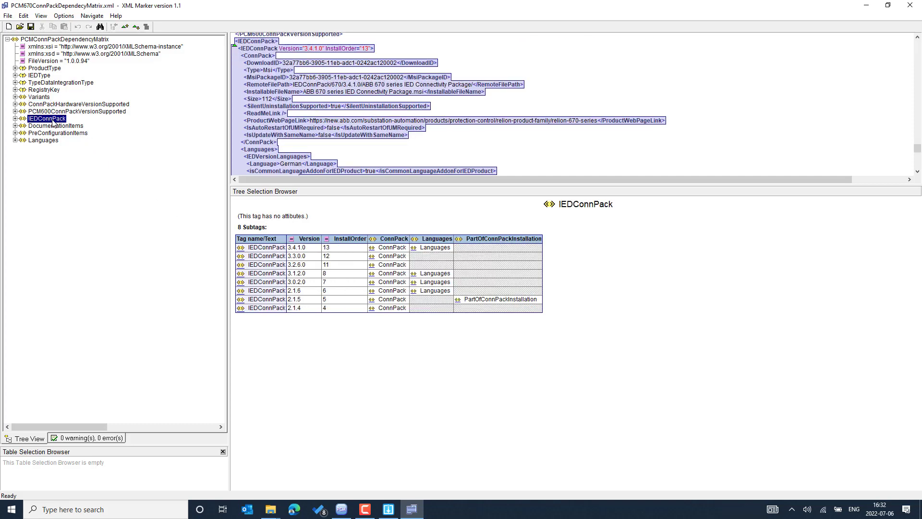
click(241, 249)
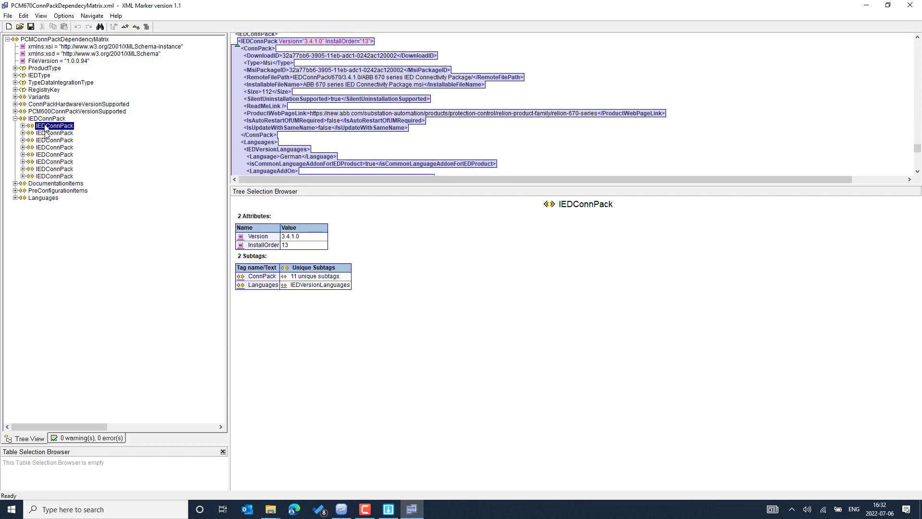
click(41, 97)
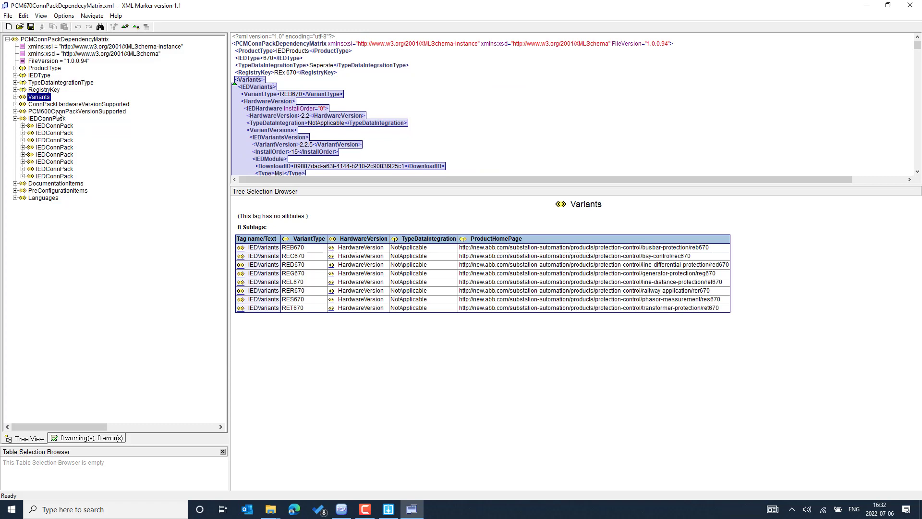
- Examine the HardwareVersionSupported list of connectivity package 3.4.1.0 under ConnPackHardwareVersionSupported
click(58, 104)
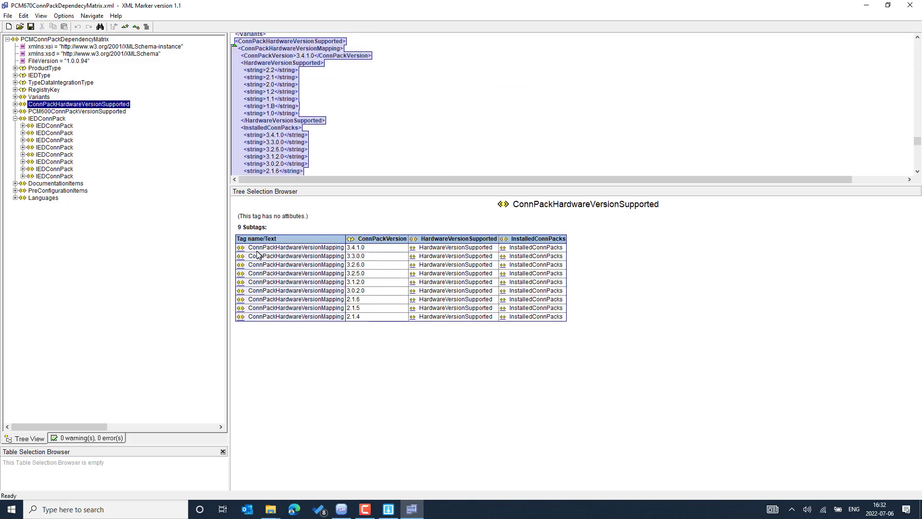
click(240, 250)
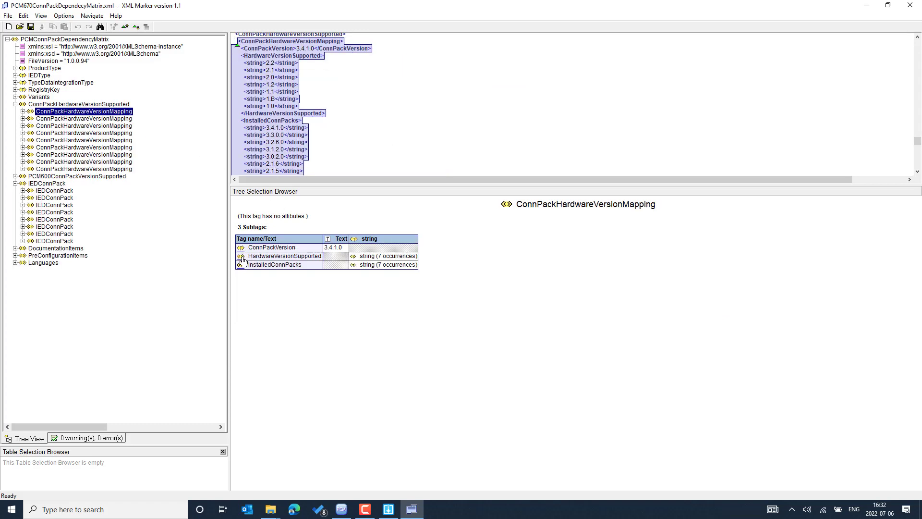
click(76, 104)
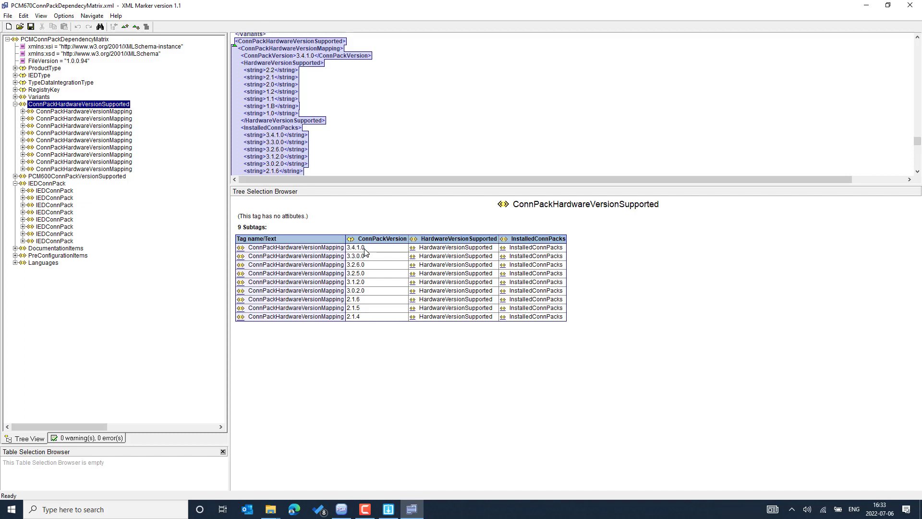
click(241, 249)
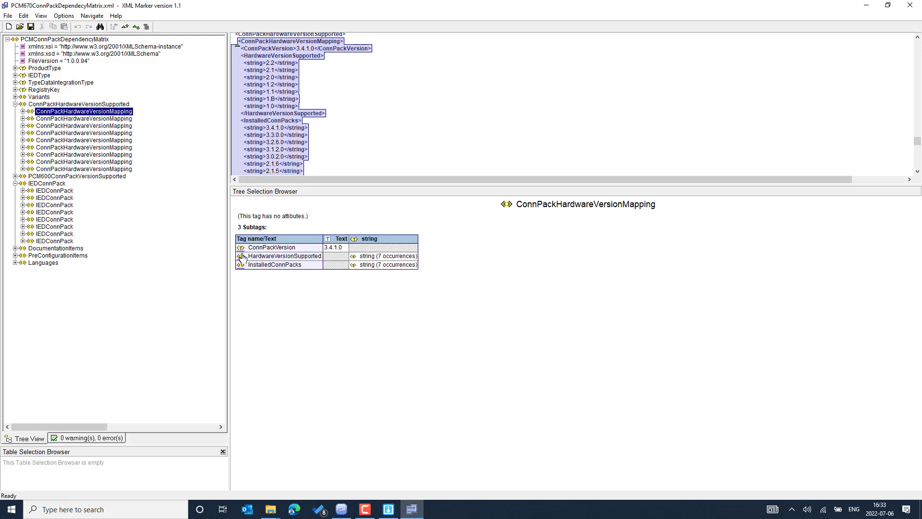
click(240, 257)
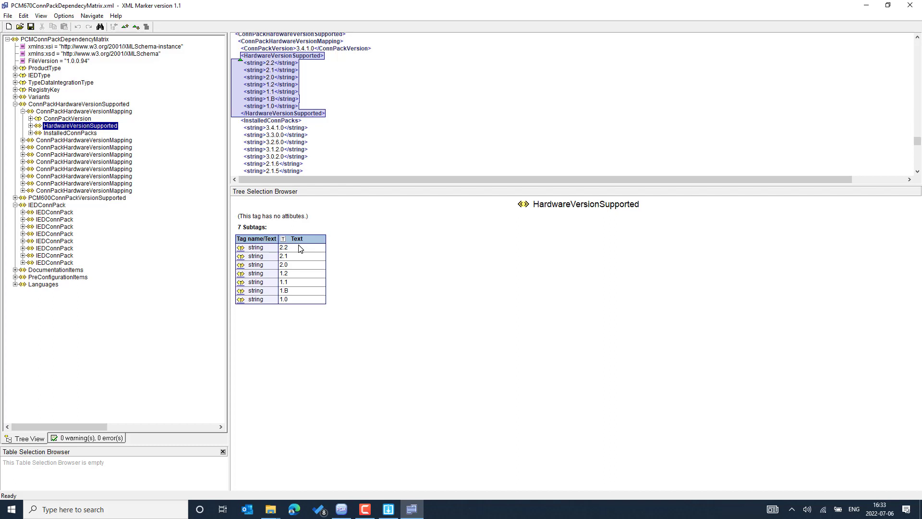
click(288, 284)
click(291, 292)
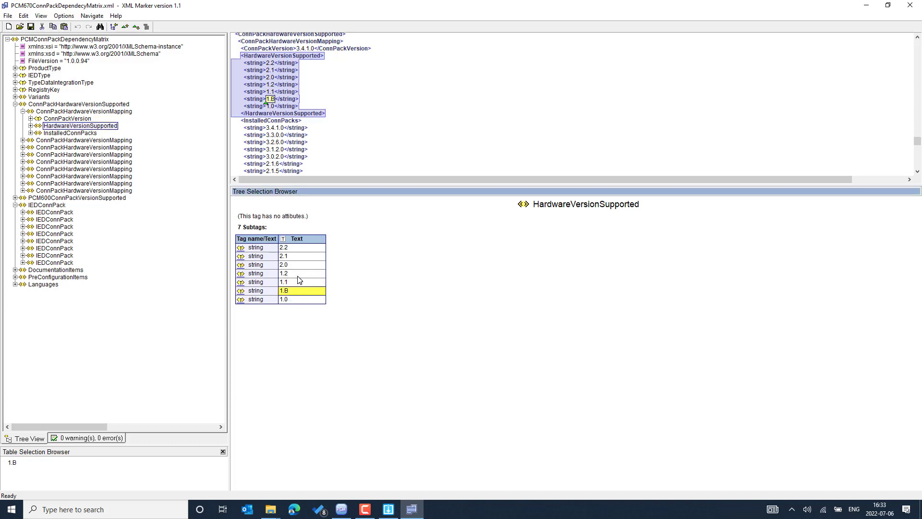
click(298, 277)
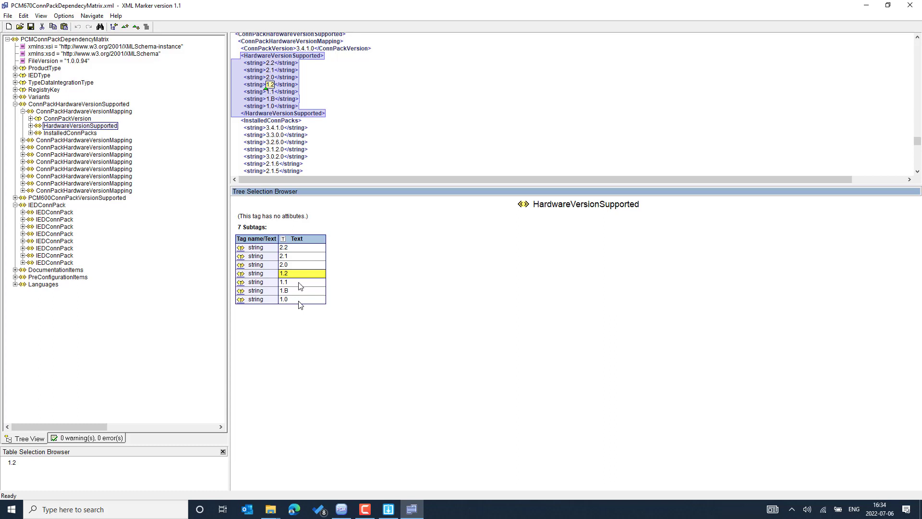
click(286, 248)
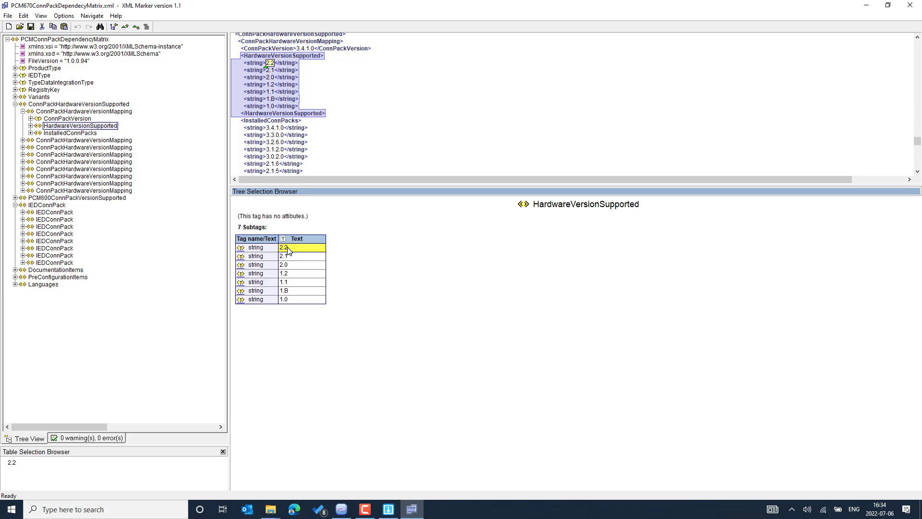
- Collapse the ConnPackHardwareVersionSupported section and exit XML Marker
click(48, 105)
click(16, 104)
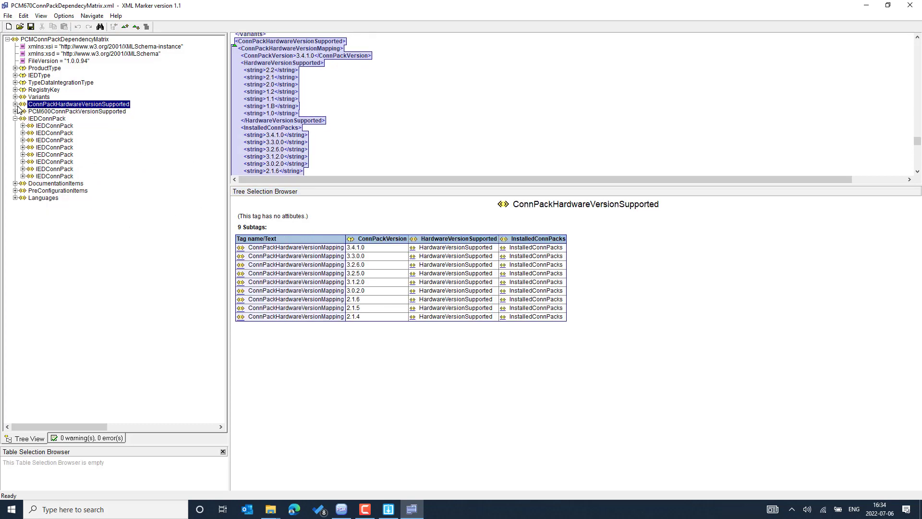
click(7, 16)
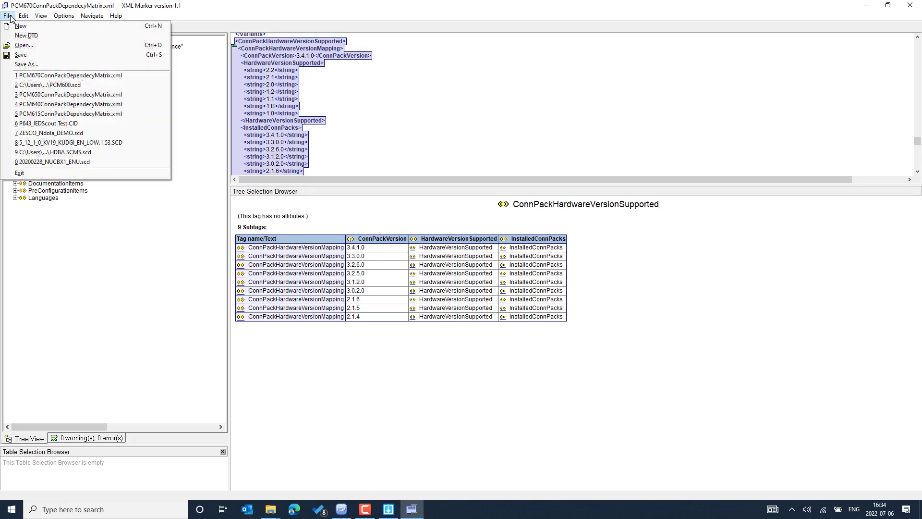
click(37, 173)
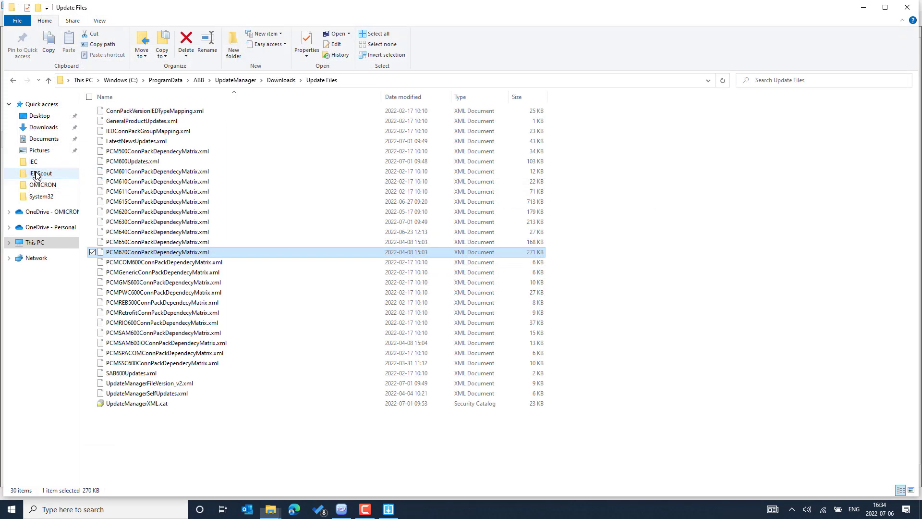
click(191, 242)
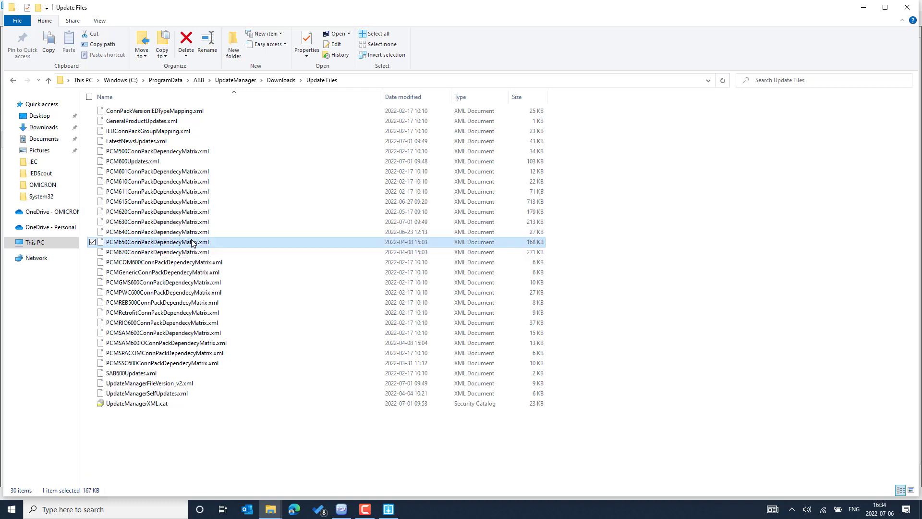
right_click(191, 242)
click(311, 403)
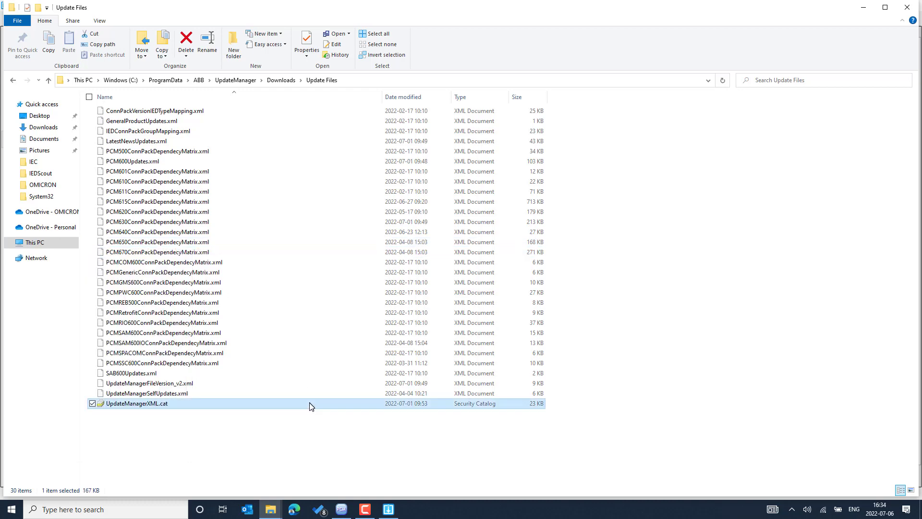
- Switch to the Edge browser, go to the XiMpLe download page and download the 64bit exe for .NET Framework 4.0
click(296, 511)
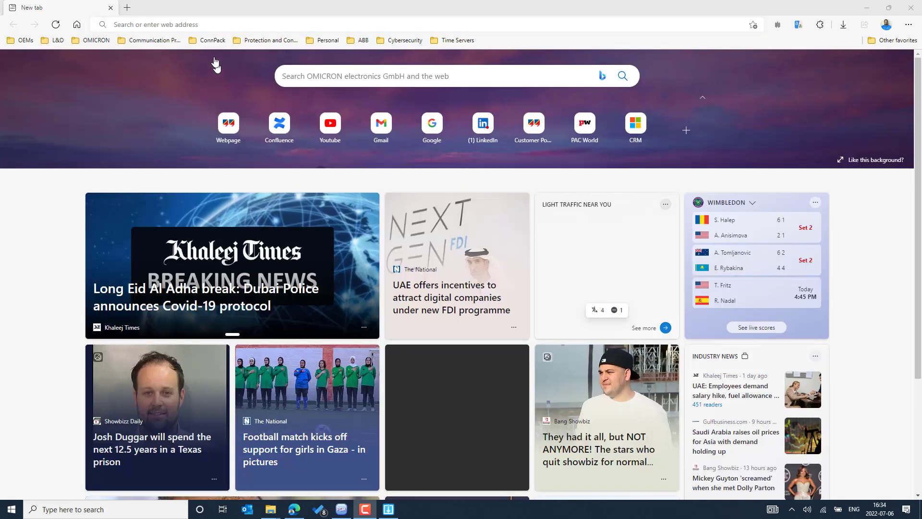
click(211, 22)
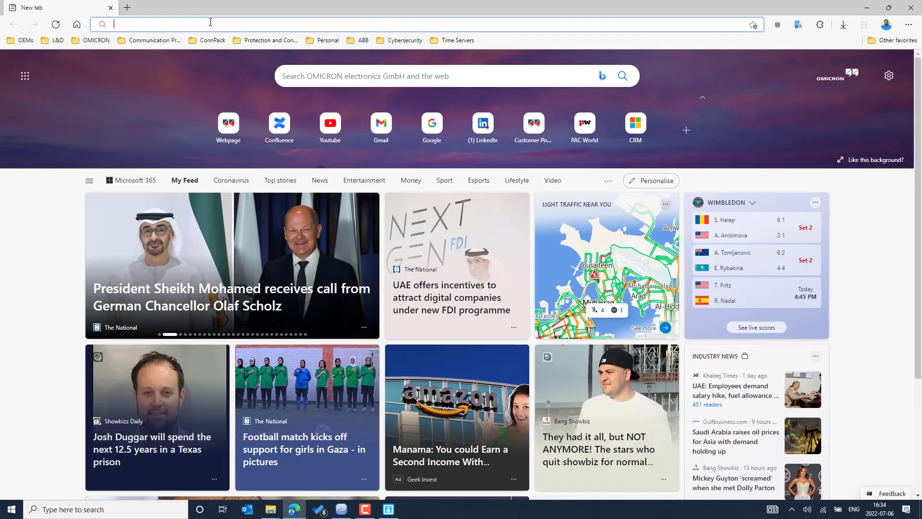
text(xi)
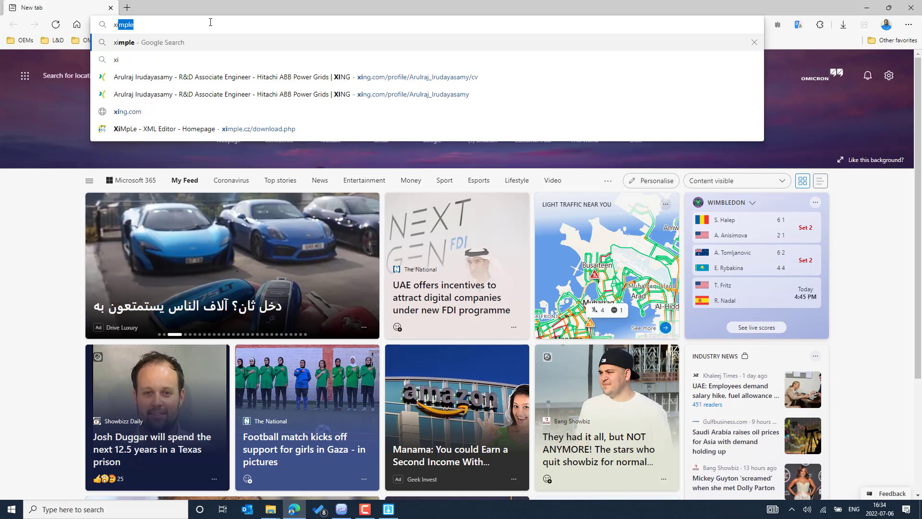
click(177, 130)
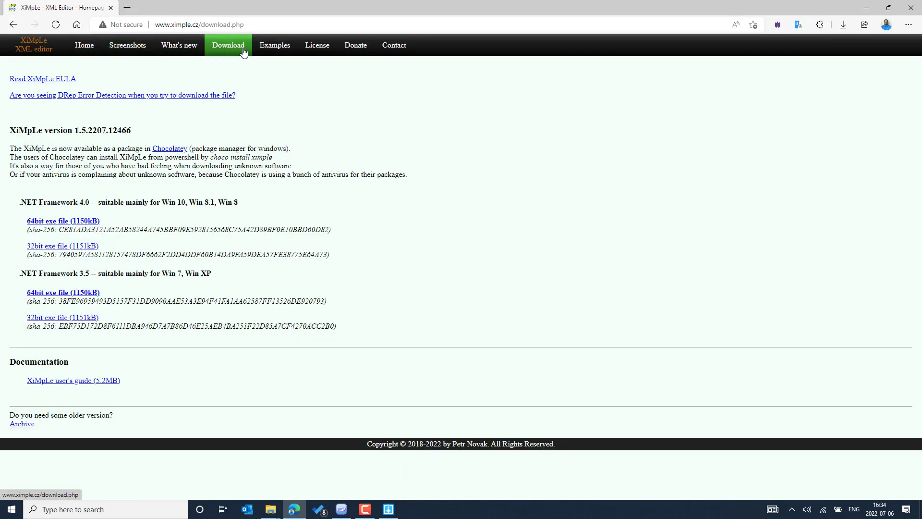
click(59, 222)
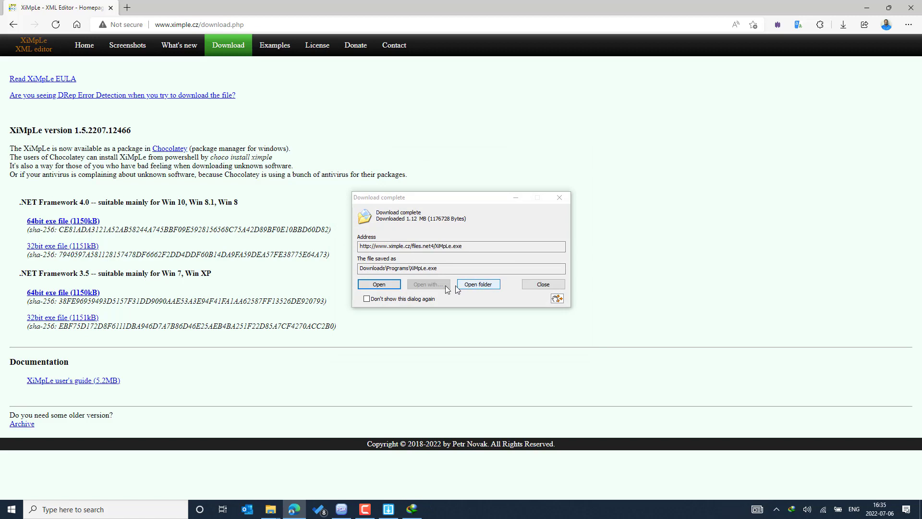
- Open the folder holding the downloaded XiMpLe.exe, run it as administrator and minimize the folder window
click(479, 285)
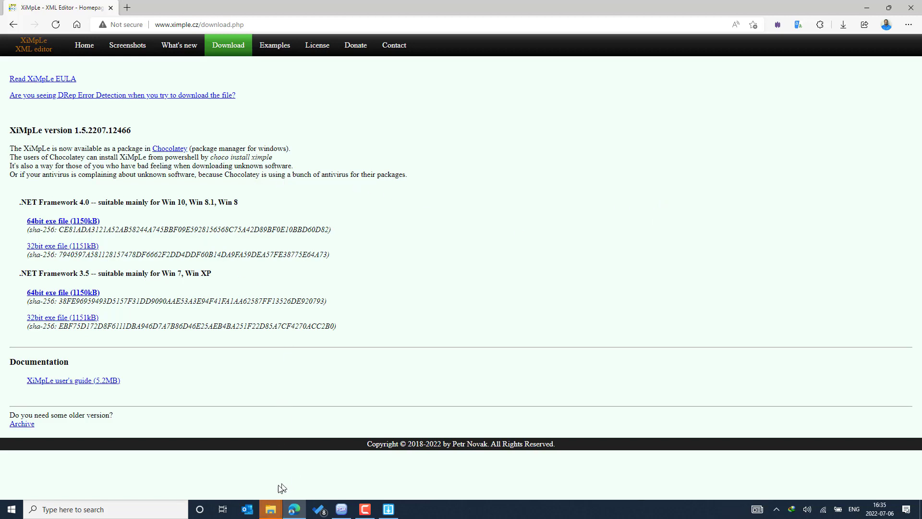
click(270, 509)
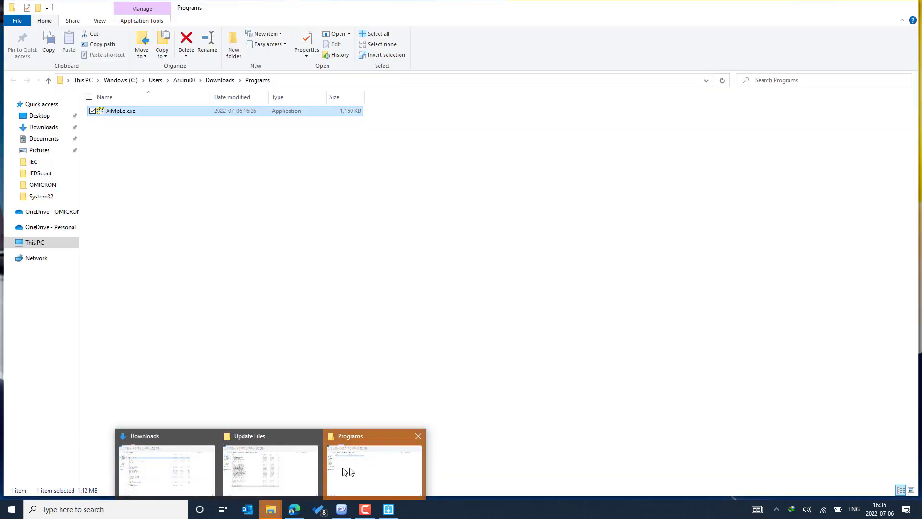
click(348, 473)
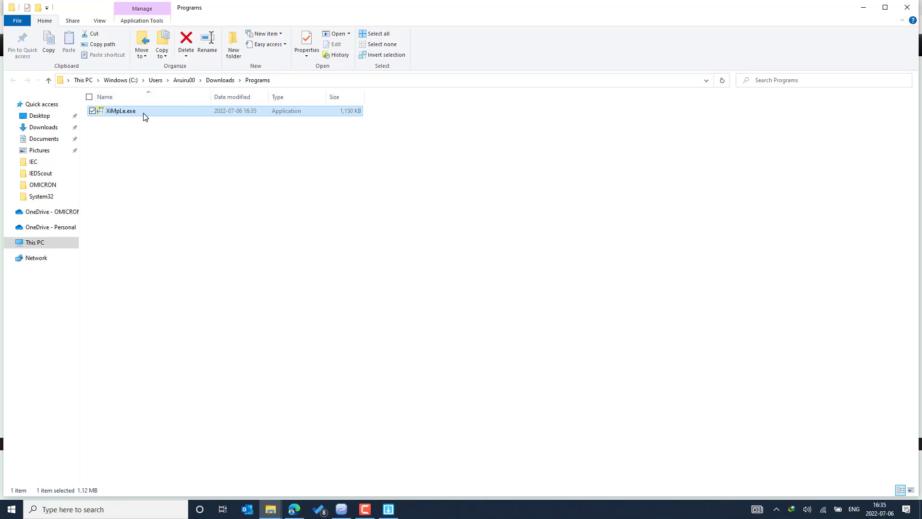
double_click(148, 110)
right_click(149, 110)
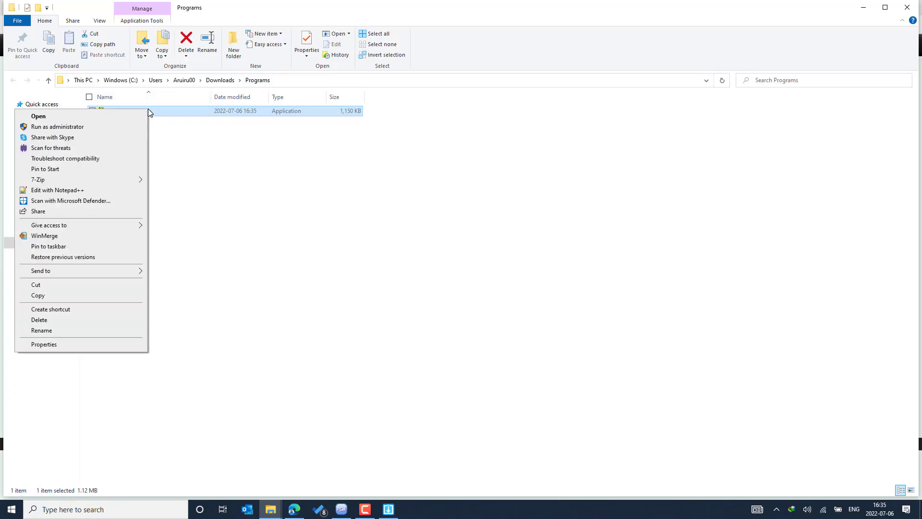
click(115, 126)
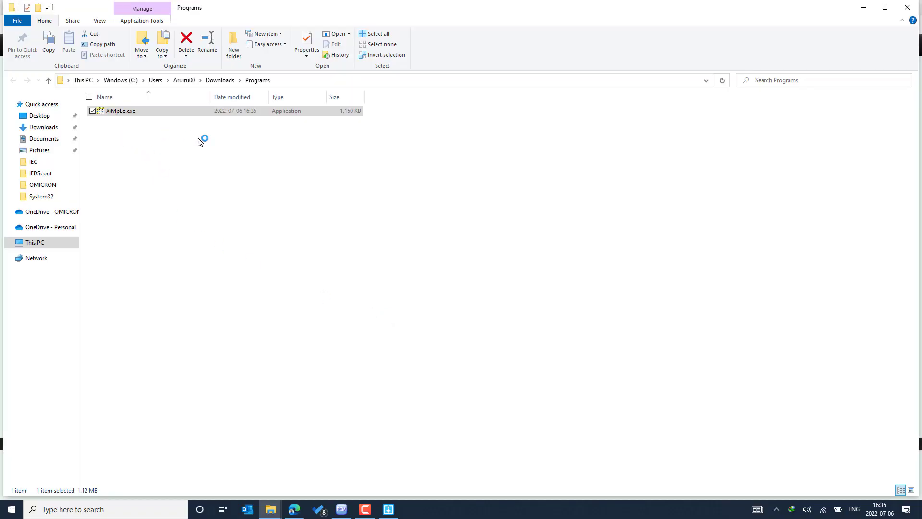
drag(288, 86, 399, 135)
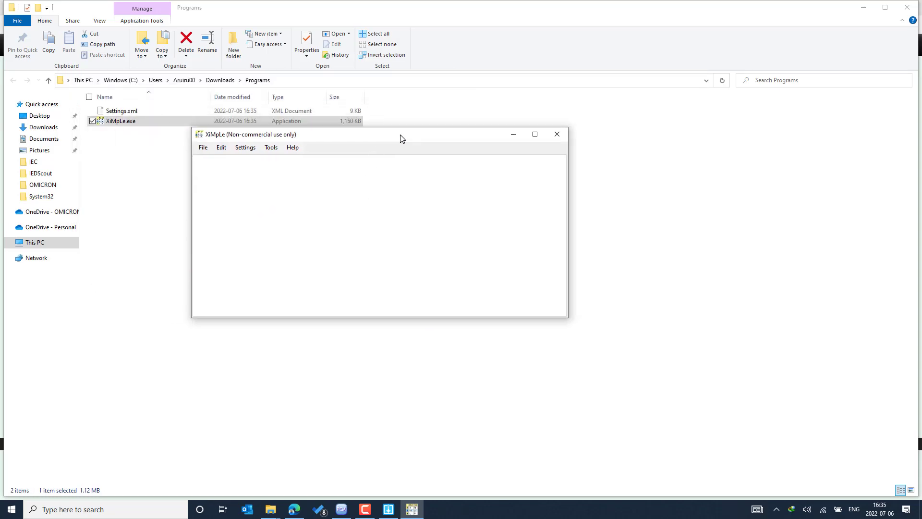
click(865, 12)
click(865, 12)
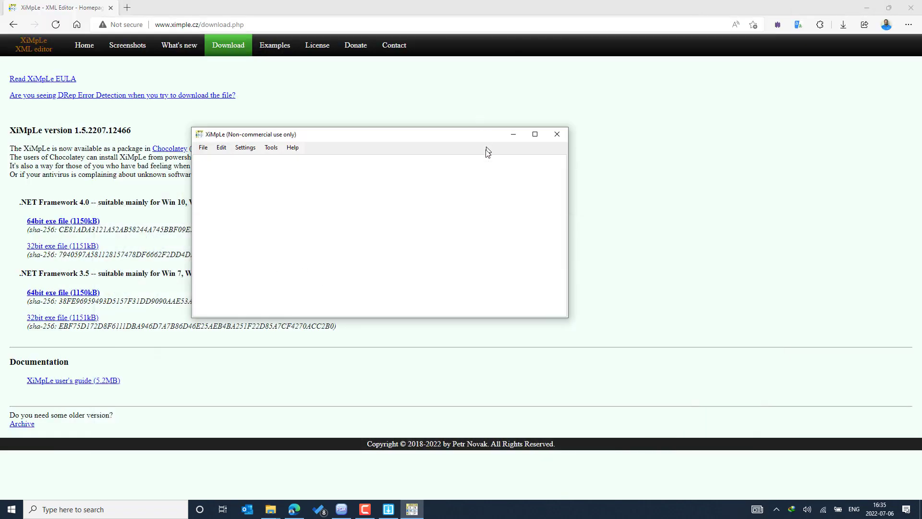
- Open PCM650ConnPackDependecyMatrix.xml from C:\ProgramData\ABB\UpdateManager\Downloads\Update Files in XiMpLe and maximize the window
click(203, 147)
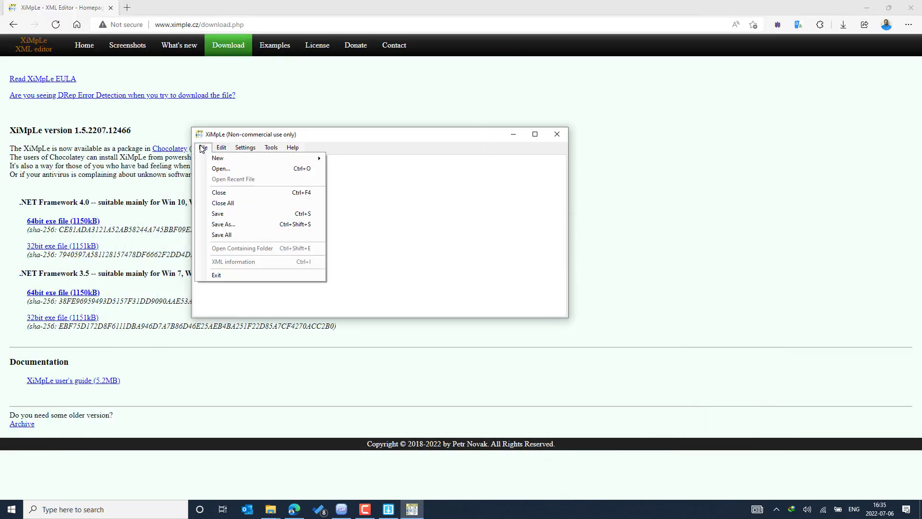
click(235, 169)
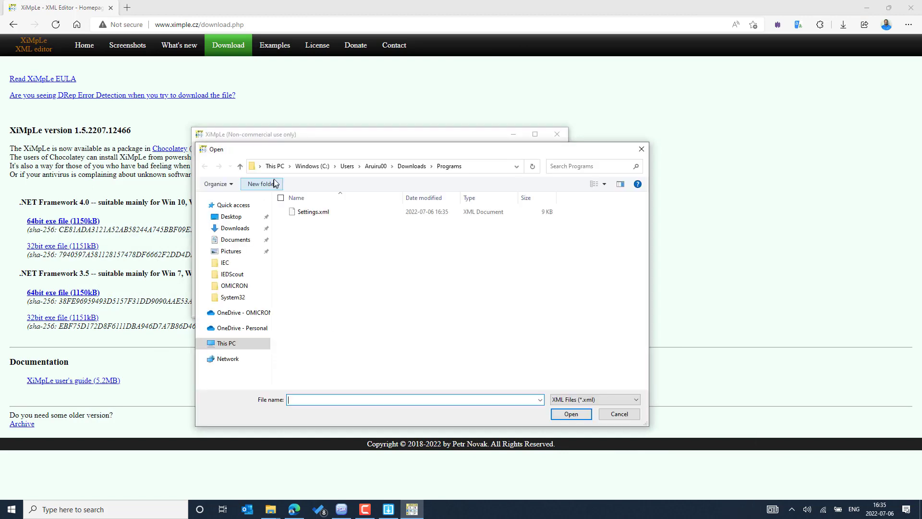
click(496, 166)
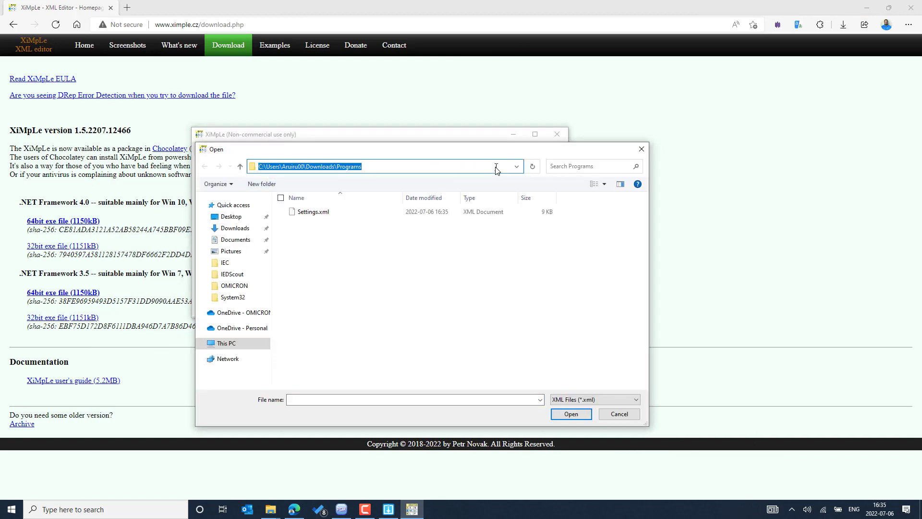
key(ctrl+v)
key(Return)
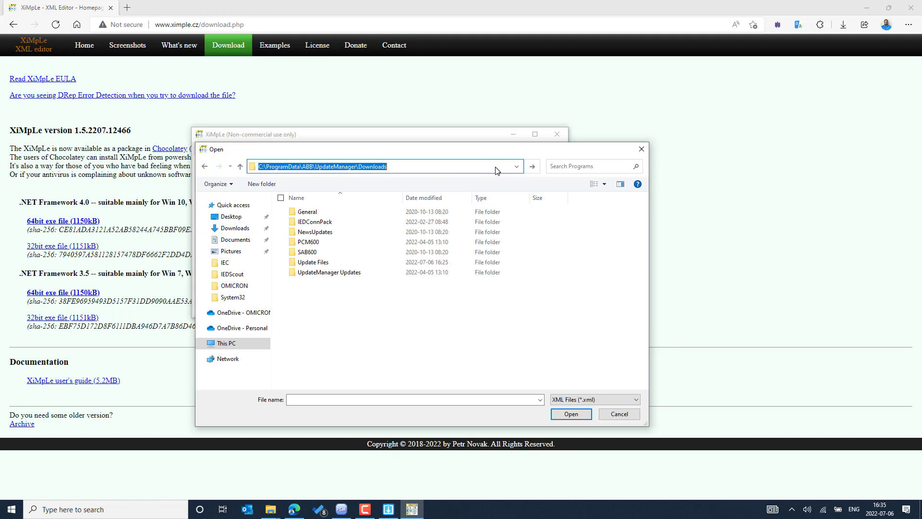
click(327, 264)
double_click(327, 264)
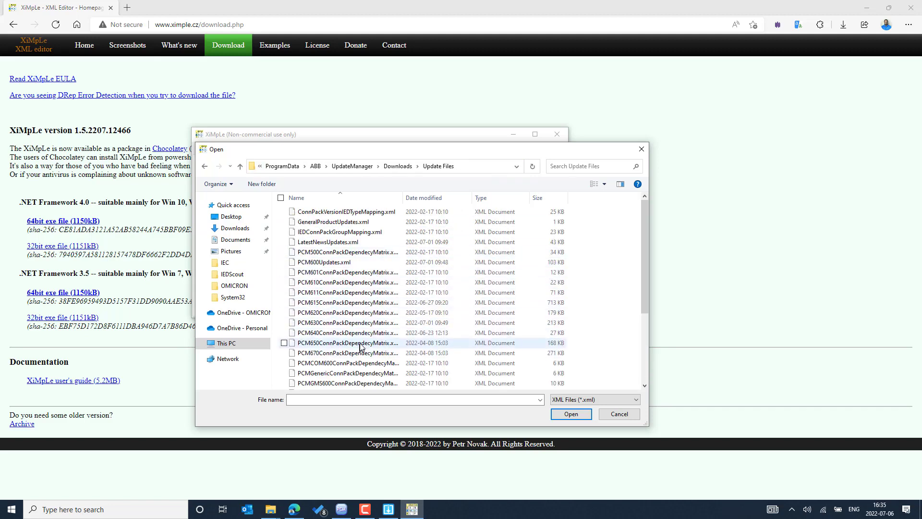
click(338, 343)
click(577, 418)
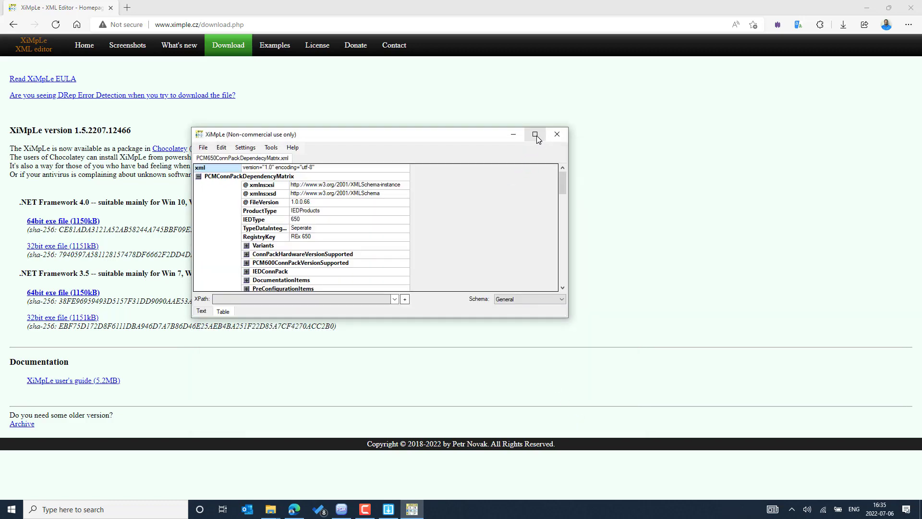
click(535, 135)
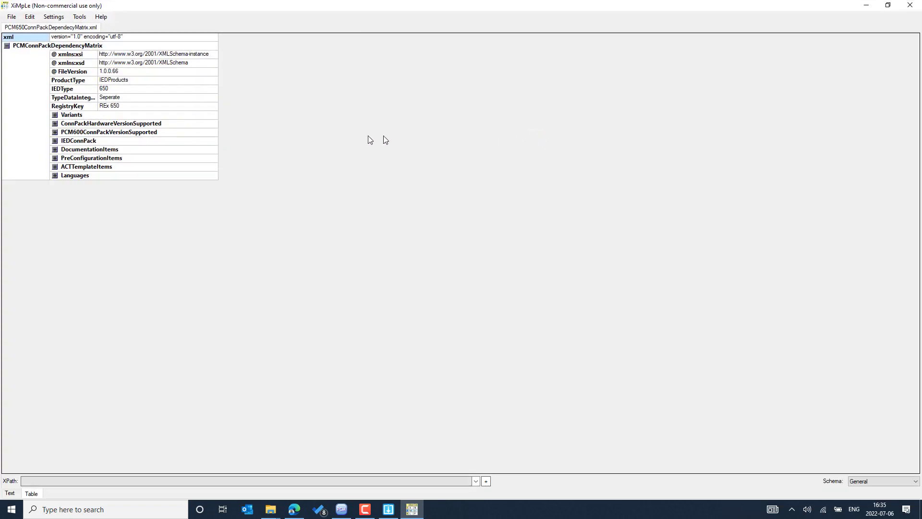
- Expand the PCM600ConnPackVersionMapping table and check the dedicated connectivity package for PCM600 version 2.11
click(55, 133)
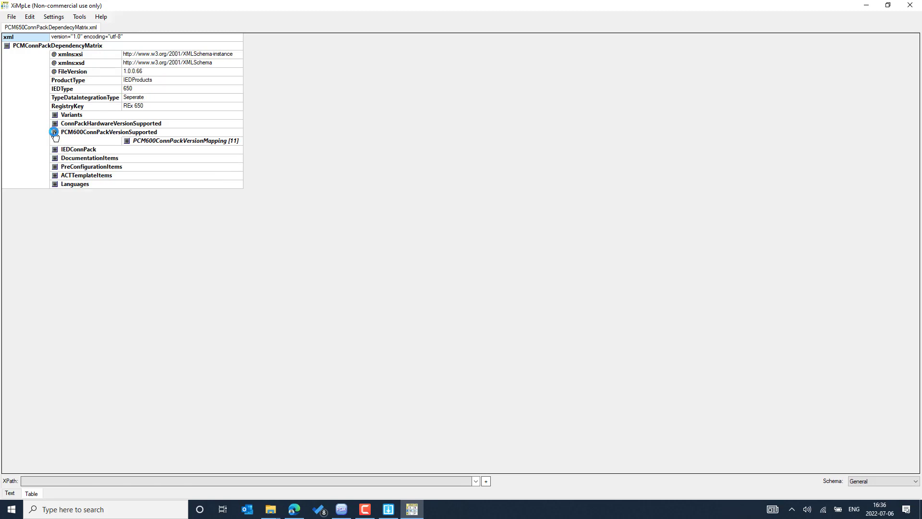
click(126, 142)
click(167, 168)
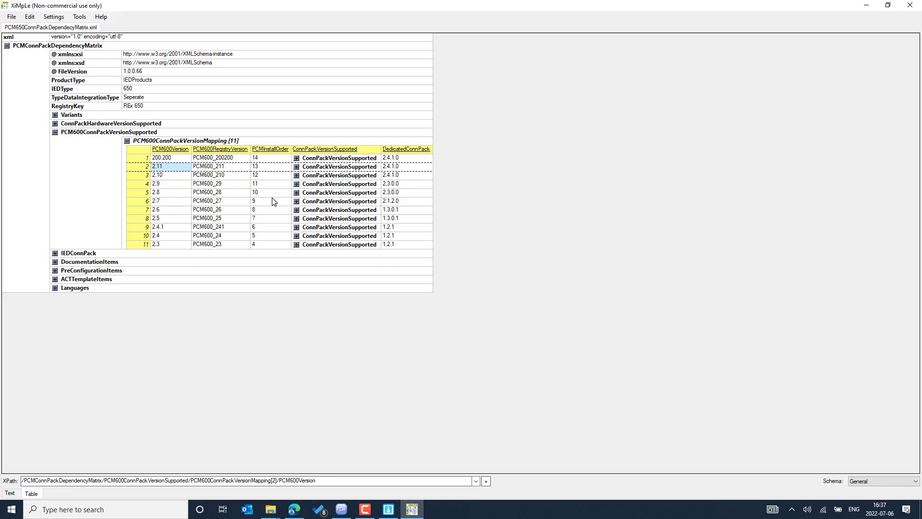
click(400, 168)
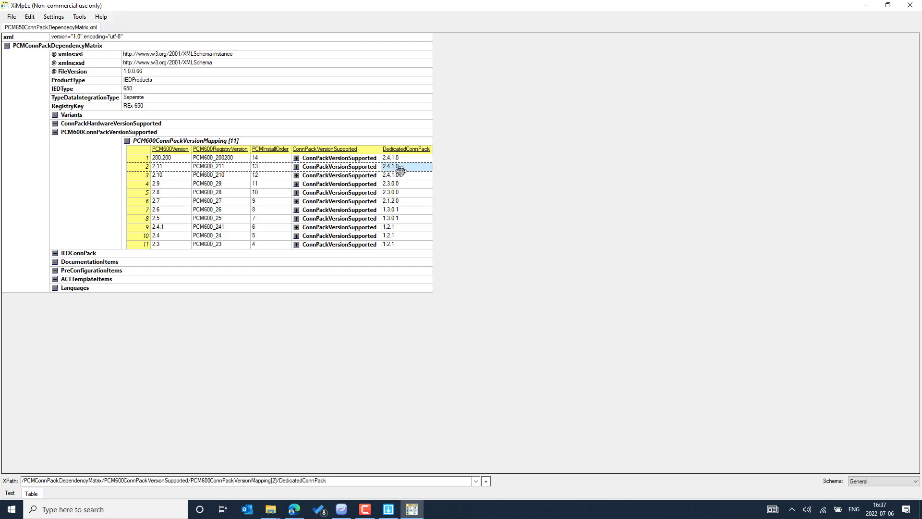
- Expand the ConnPackHardwareVersionMapping table and examine the hardware versions supported by connectivity package 2.4.1.0
click(55, 123)
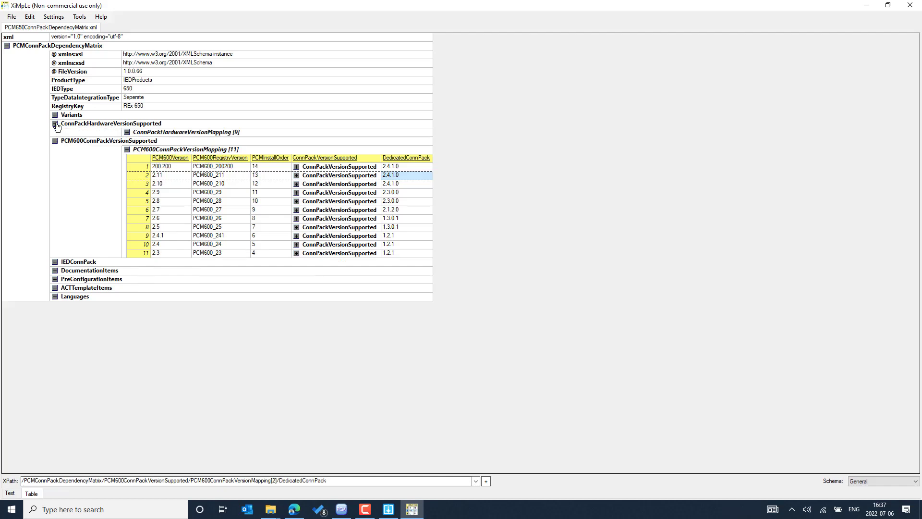
click(126, 133)
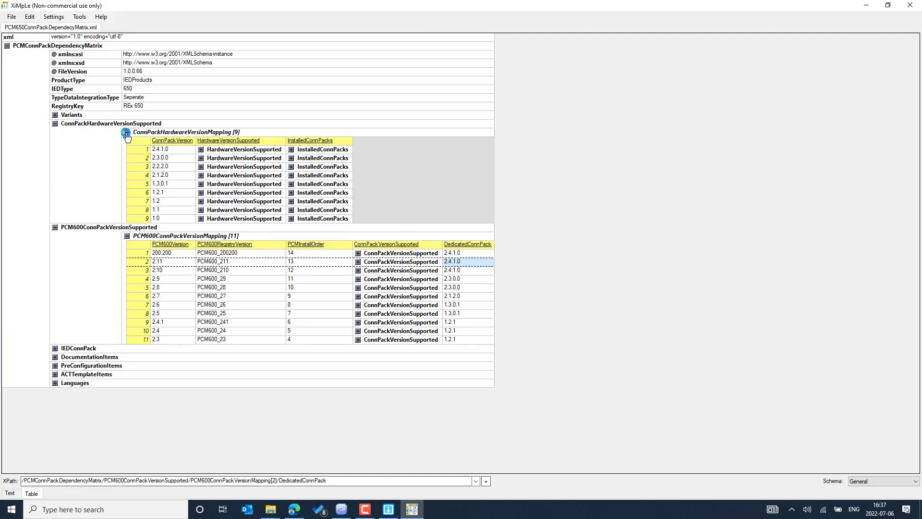
click(166, 152)
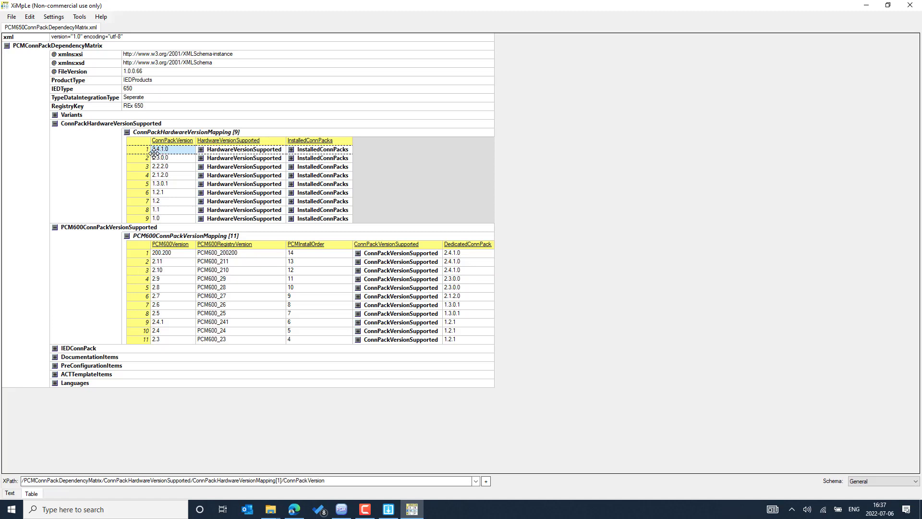
click(201, 149)
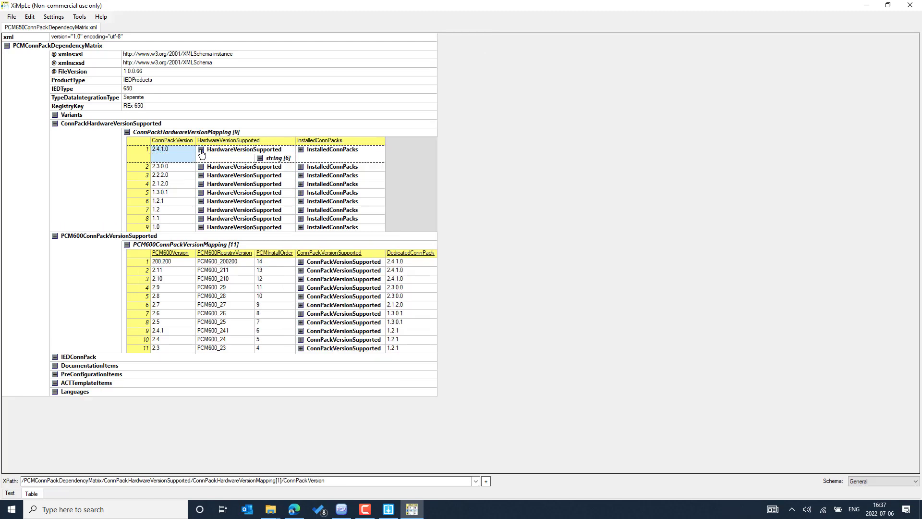
click(269, 159)
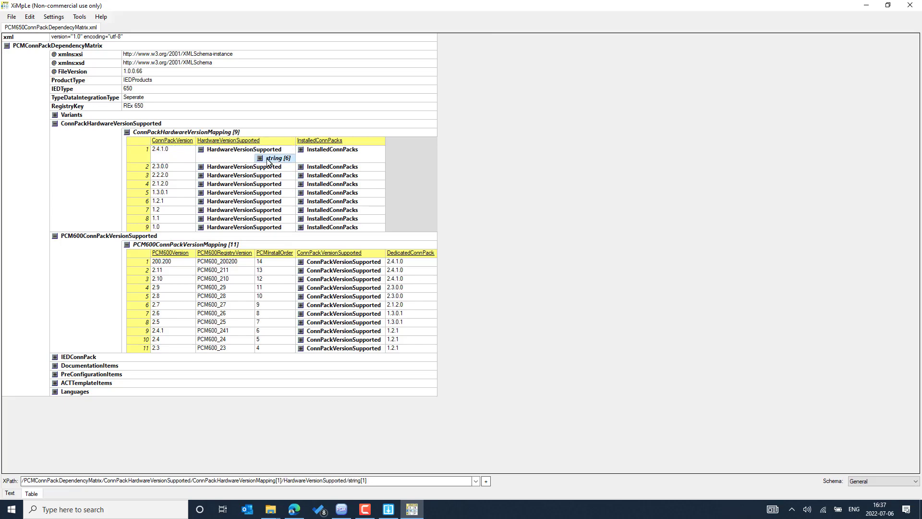
click(260, 158)
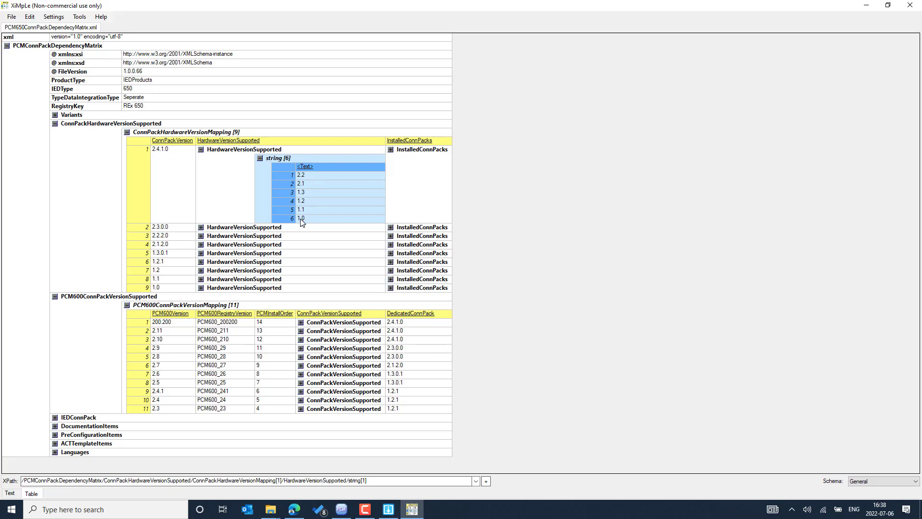
click(319, 219)
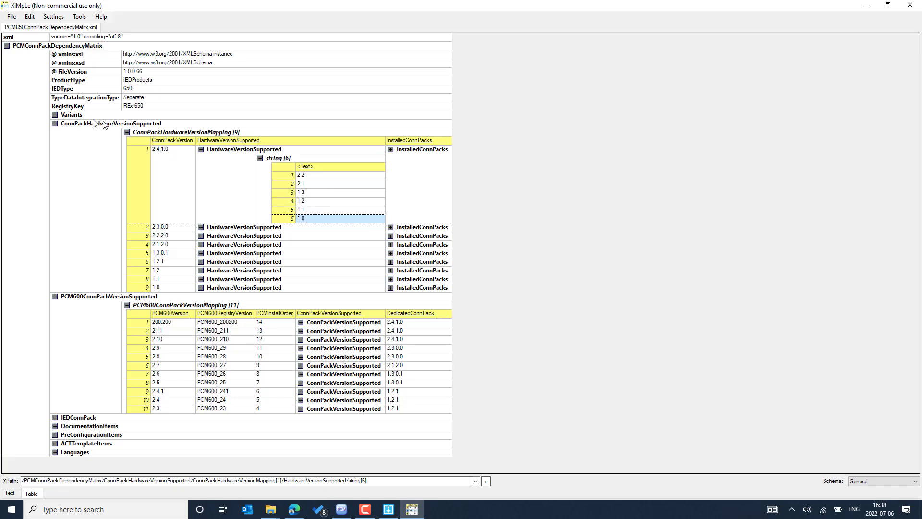
- Collapse the ConnPackHardwareVersionSupported and PCM600ConnPackVersionSupported sections
click(56, 123)
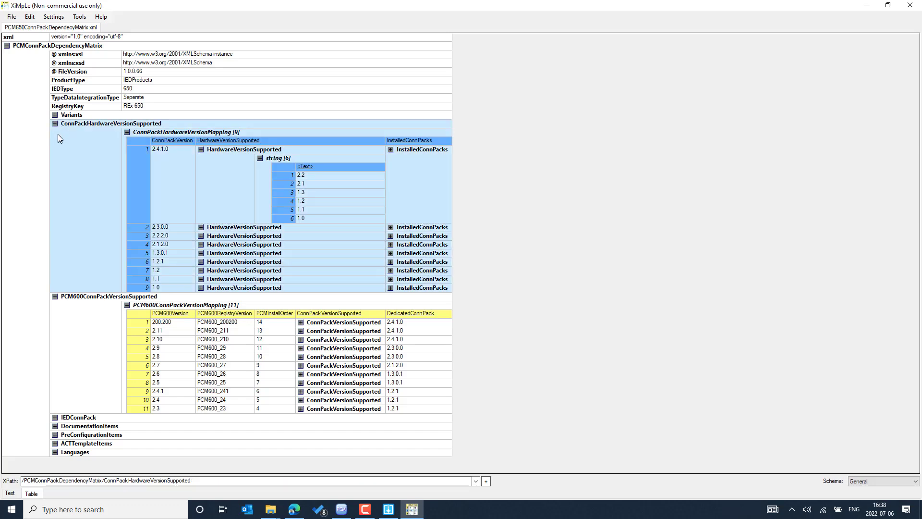
click(56, 124)
click(55, 133)
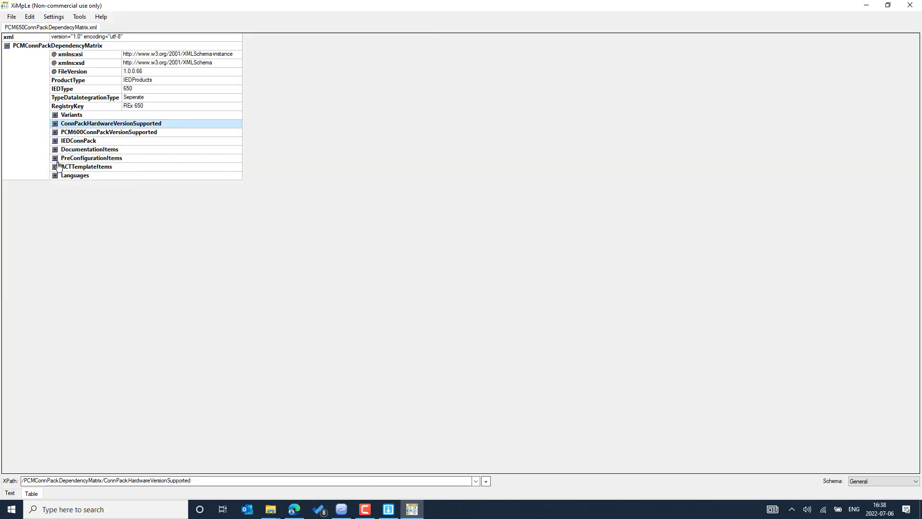
- Open PCM615ConnPackDependecyMatrix.xml from the Update Files folder alongside the PCM650 file
click(12, 17)
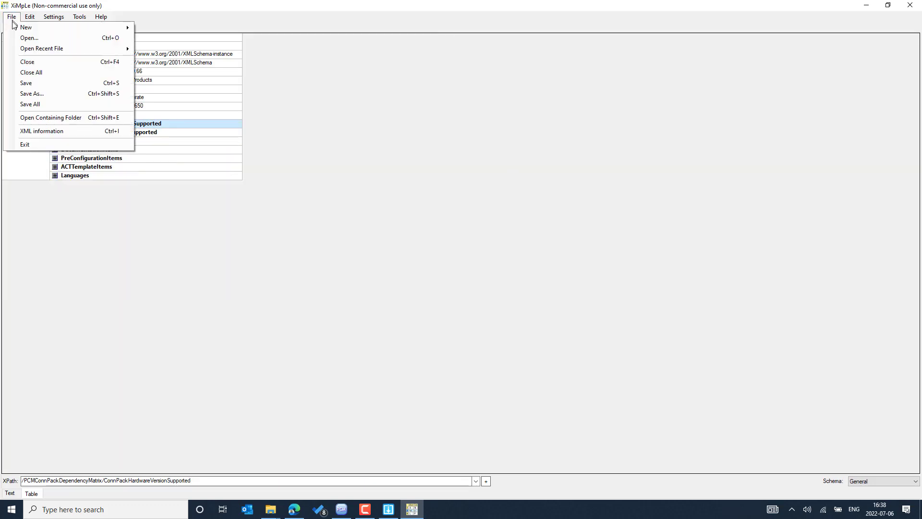
click(17, 38)
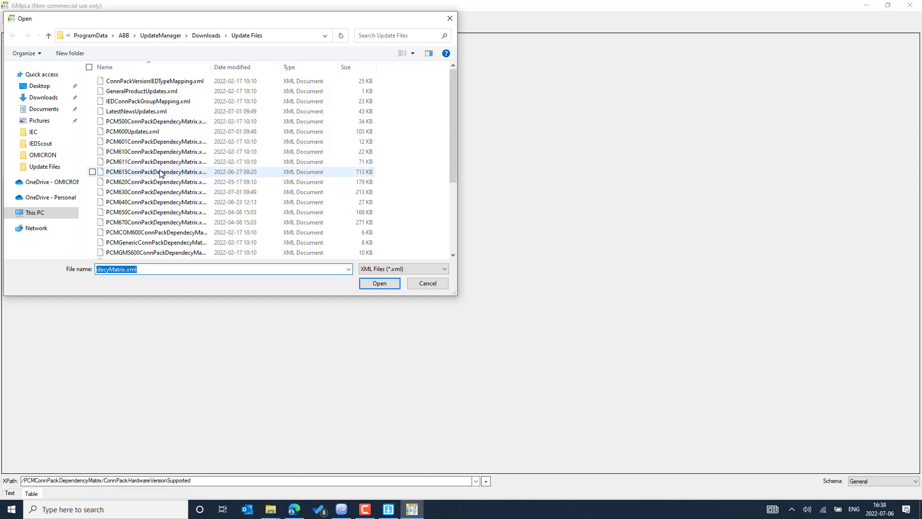
click(154, 172)
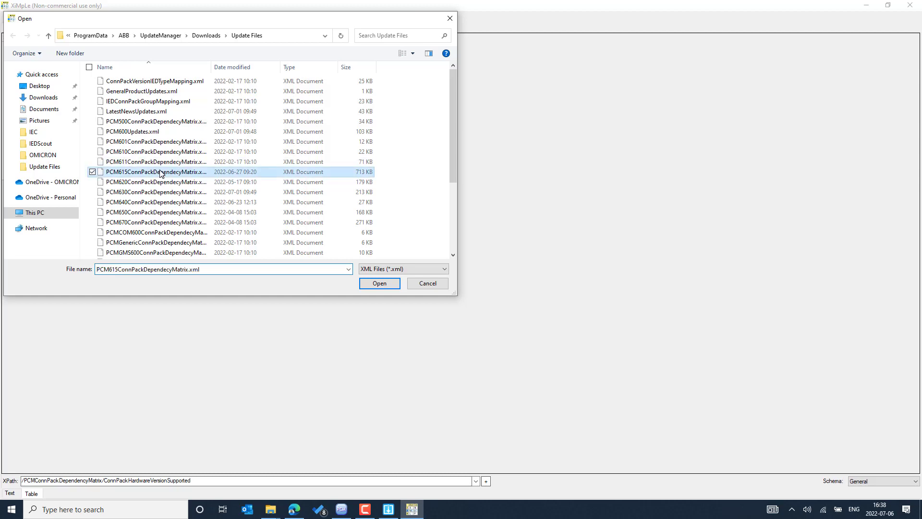
click(377, 284)
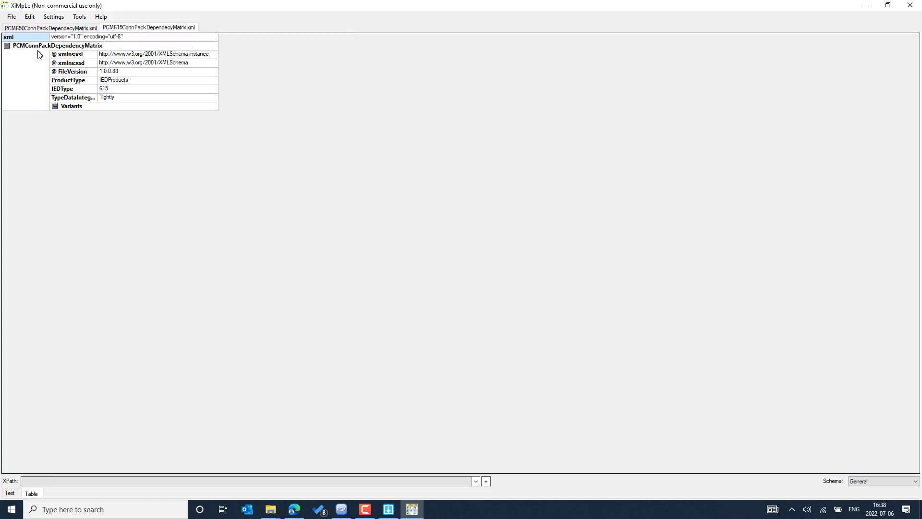
- Expand Variants and the IEDVariants table in the PCM615 file, and open the HardwareVersion node of the REF615 row
click(55, 108)
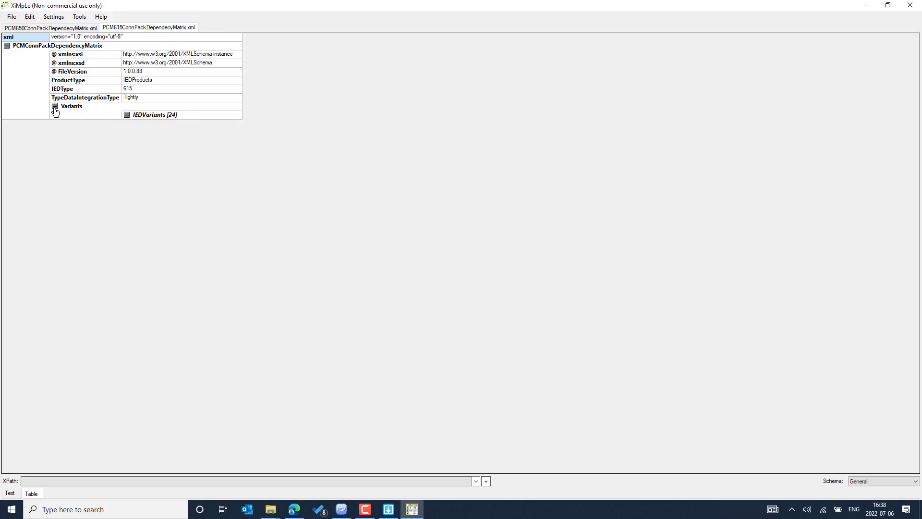
click(125, 115)
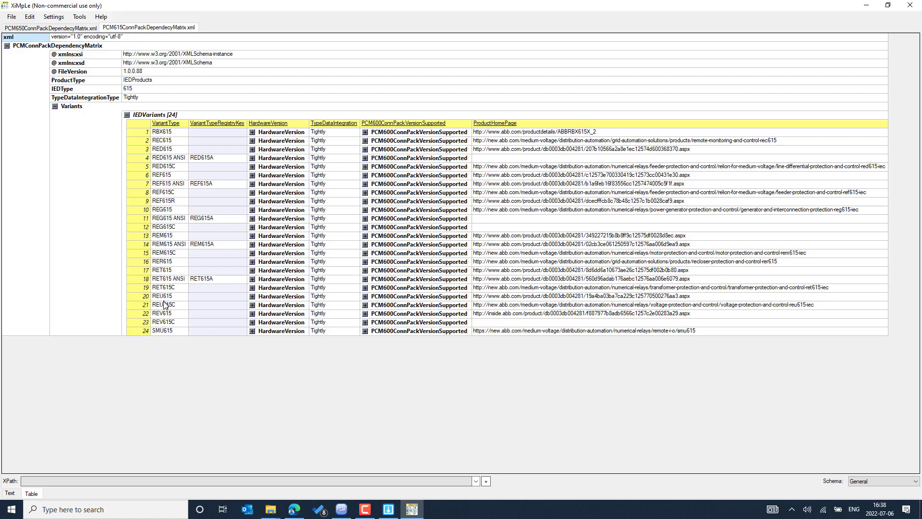
click(159, 178)
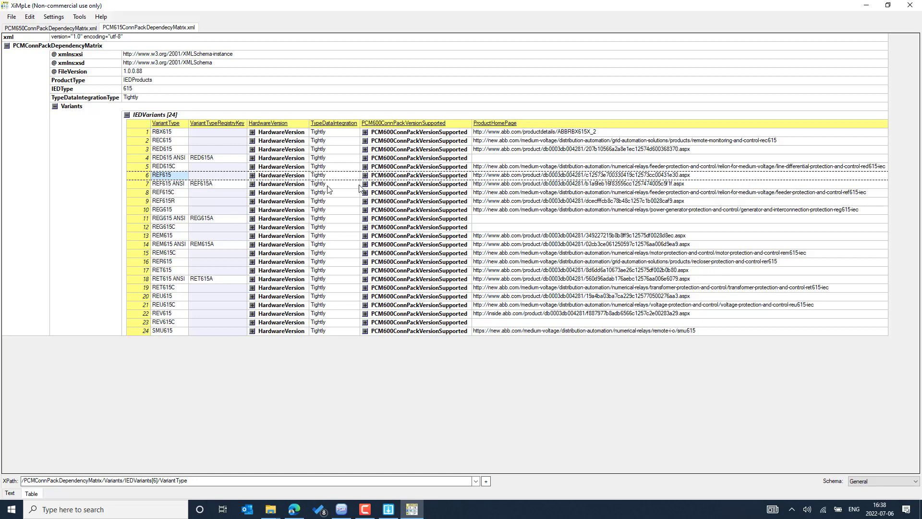
click(253, 176)
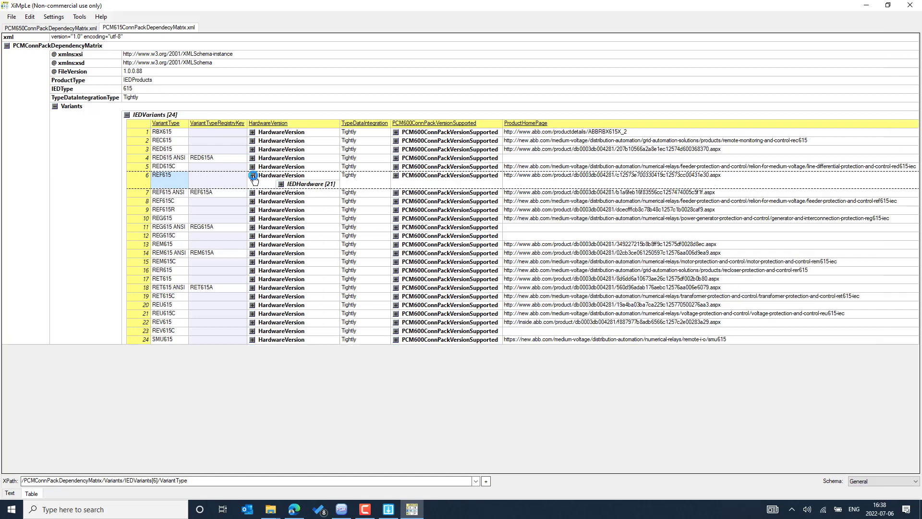
- Expand REF615's PCM600ConnPackVersionMapping table and check the dedicated connectivity package for PCM600 version 2.11
click(396, 176)
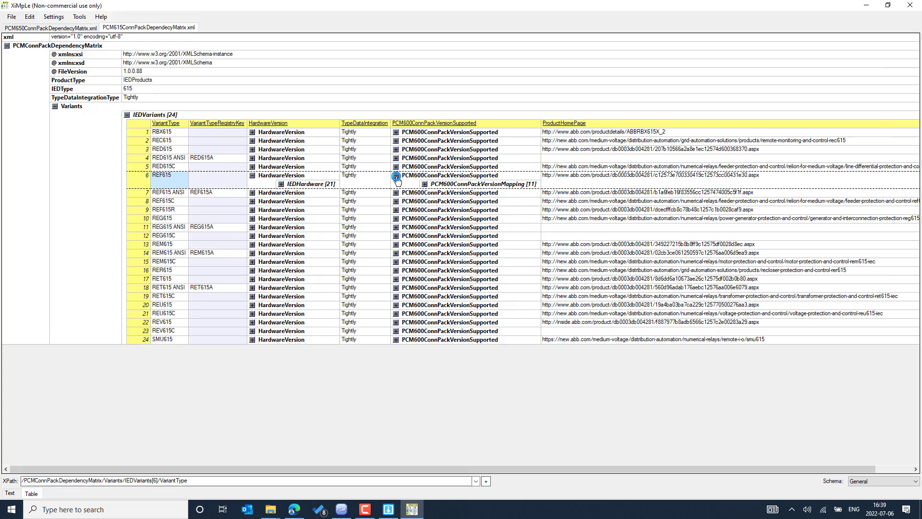
click(424, 184)
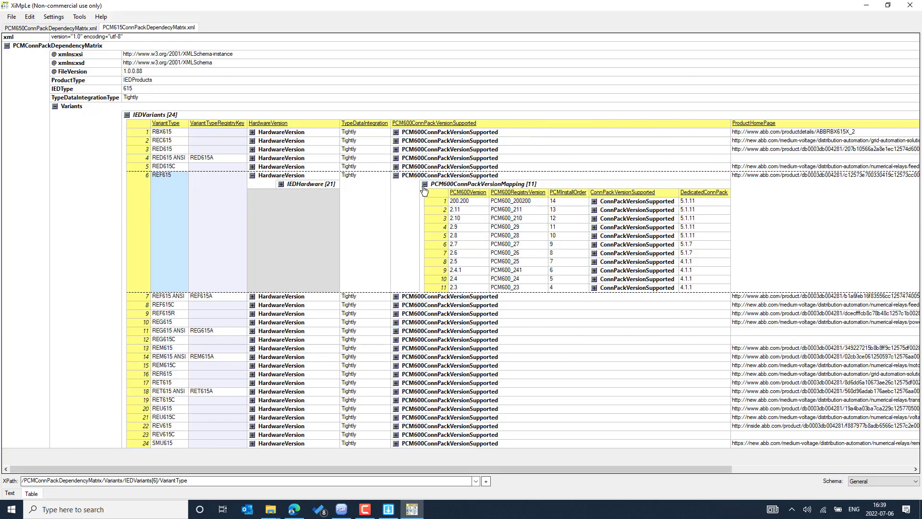
click(470, 215)
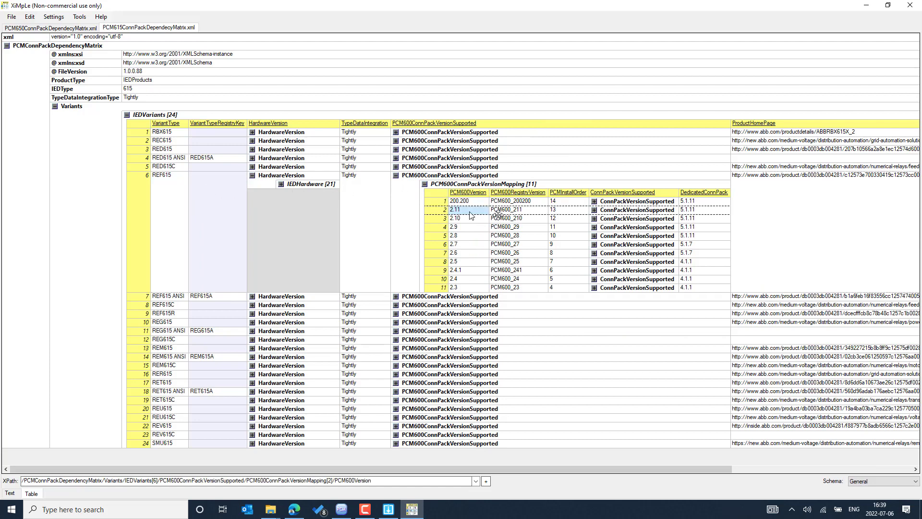
click(703, 210)
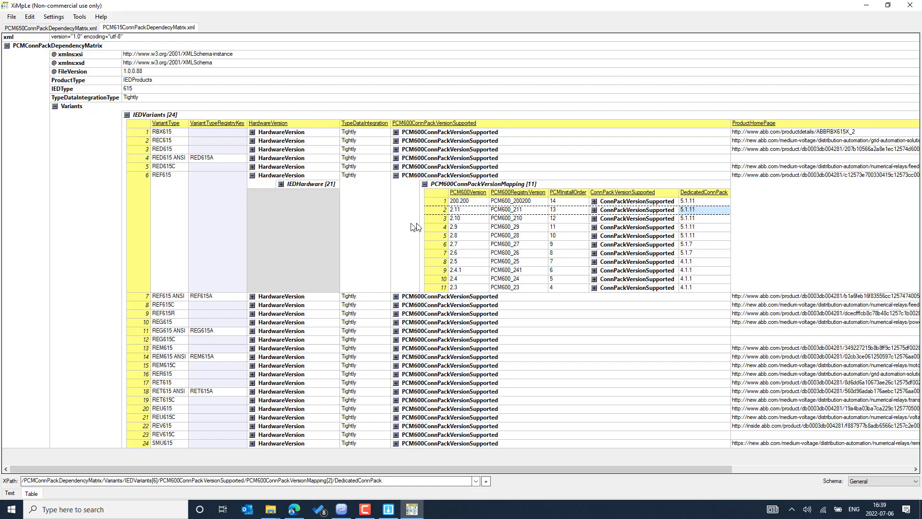
- Expand REF615's IEDHardware table, examine the IEDModule details of hardware version 5.1.11, and collapse that entry's VariantVersions
click(282, 185)
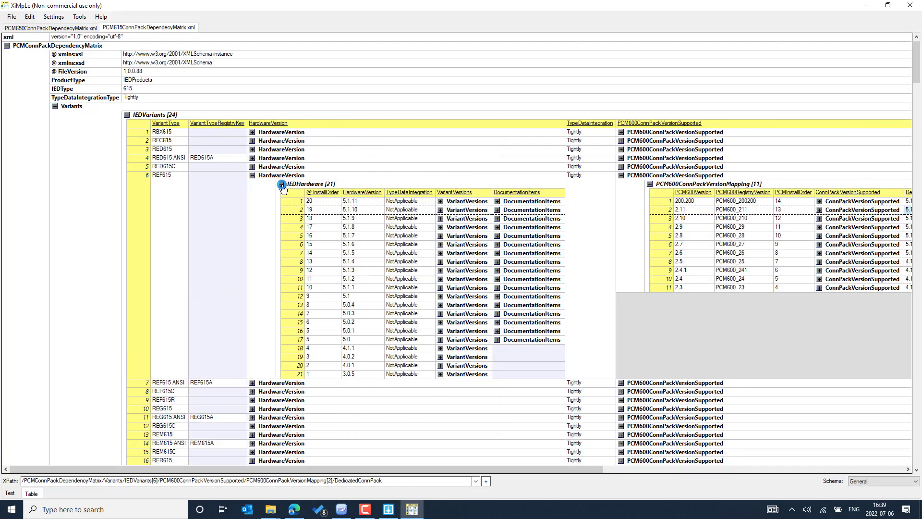
click(441, 202)
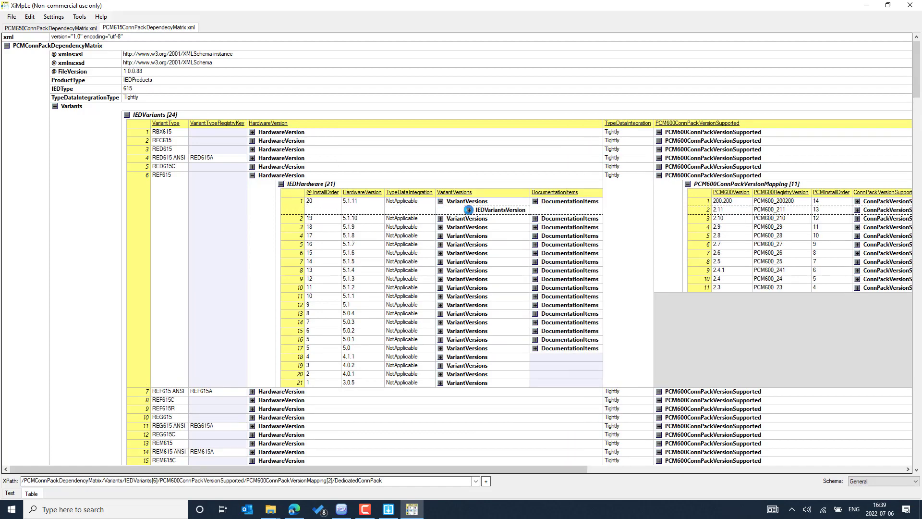
click(469, 210)
click(497, 237)
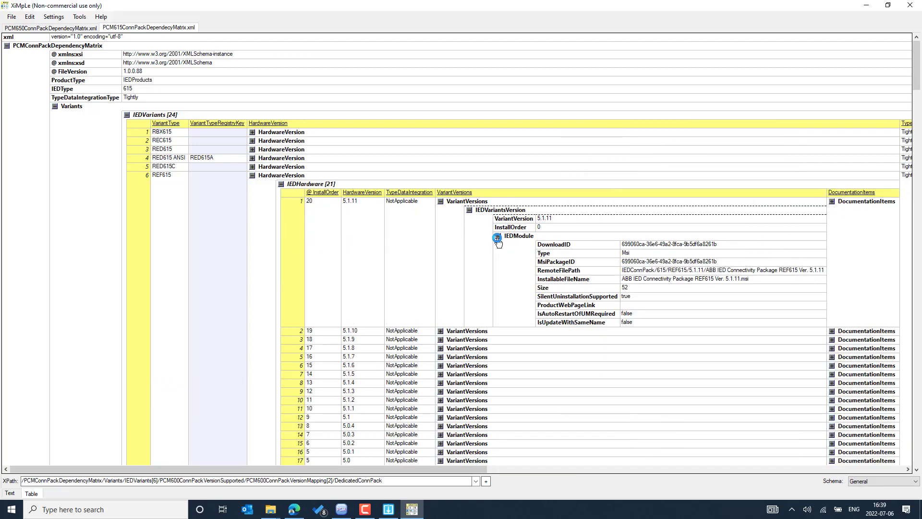
click(469, 210)
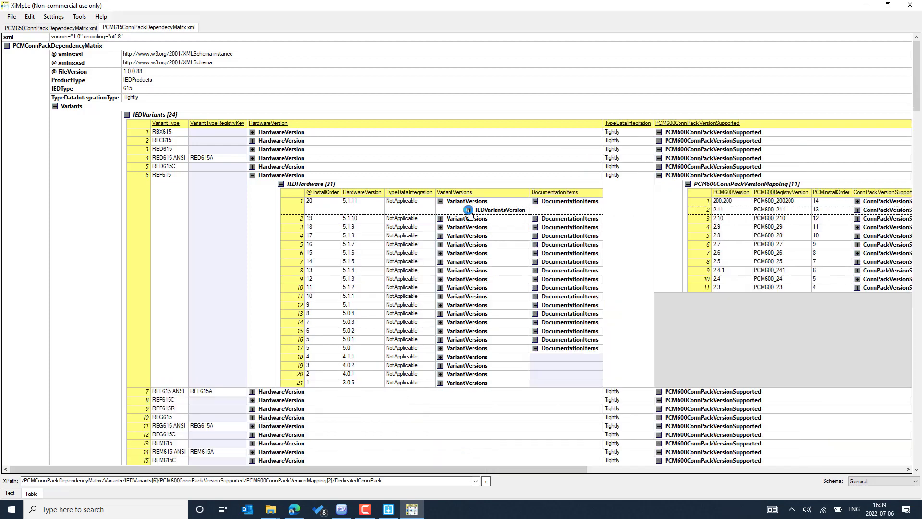
click(441, 203)
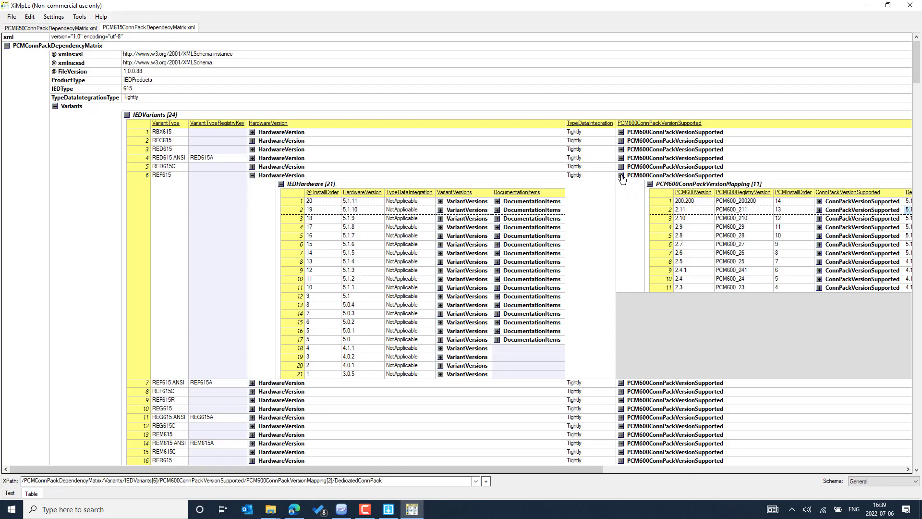
- Collapse REF615's PCM600ConnPackVersionSupported section and its IEDHardware table
click(649, 185)
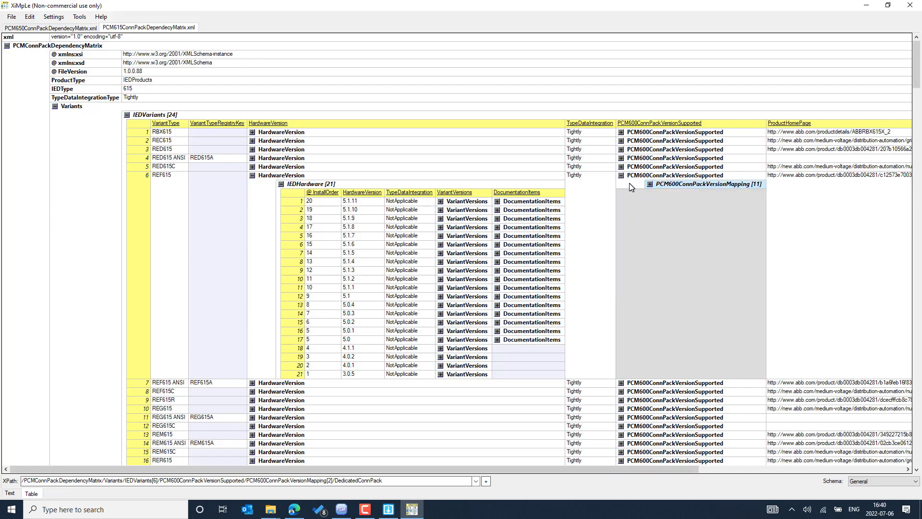
click(622, 176)
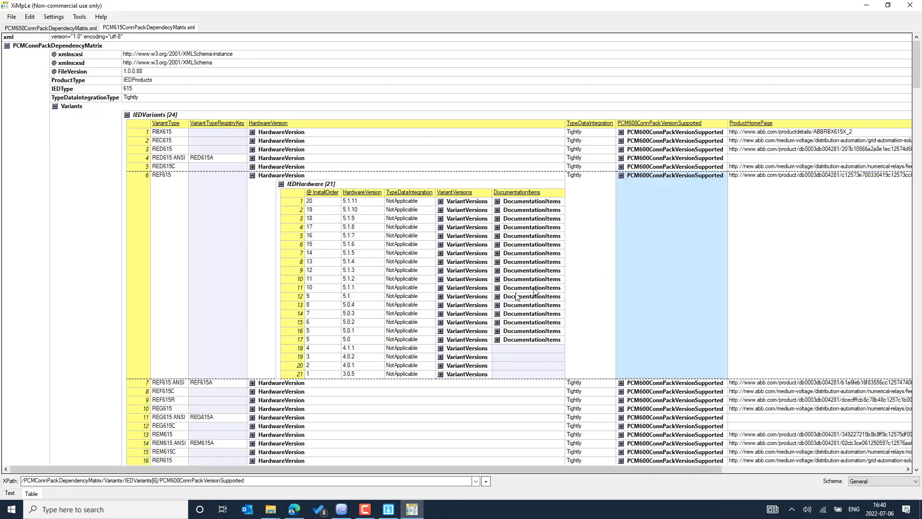
click(281, 186)
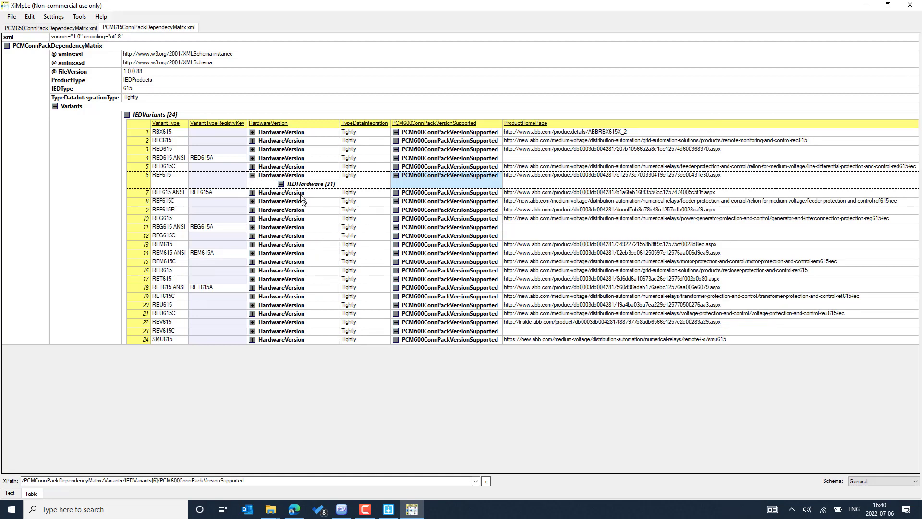
- Switch to Update Manager and show the active connectivity packages under PCM600 2.11, including the 640 series
mouse_move(347, 510)
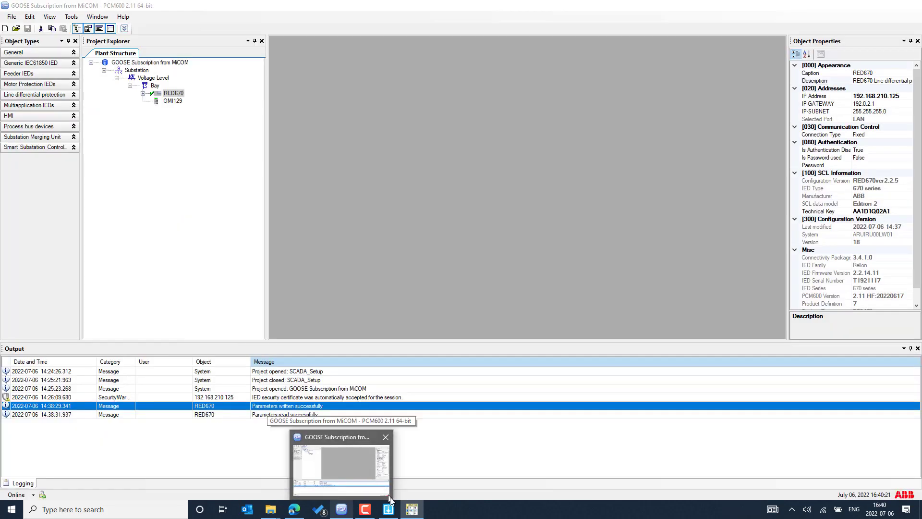
click(388, 510)
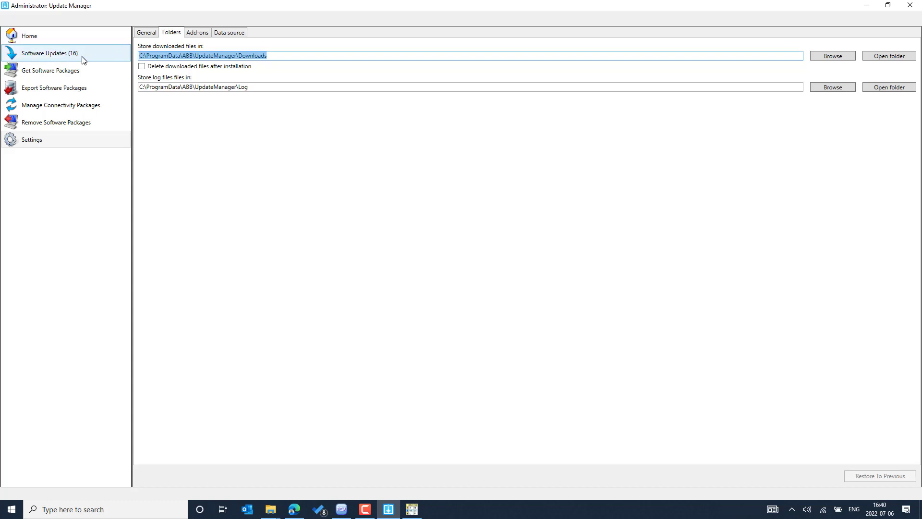
click(70, 111)
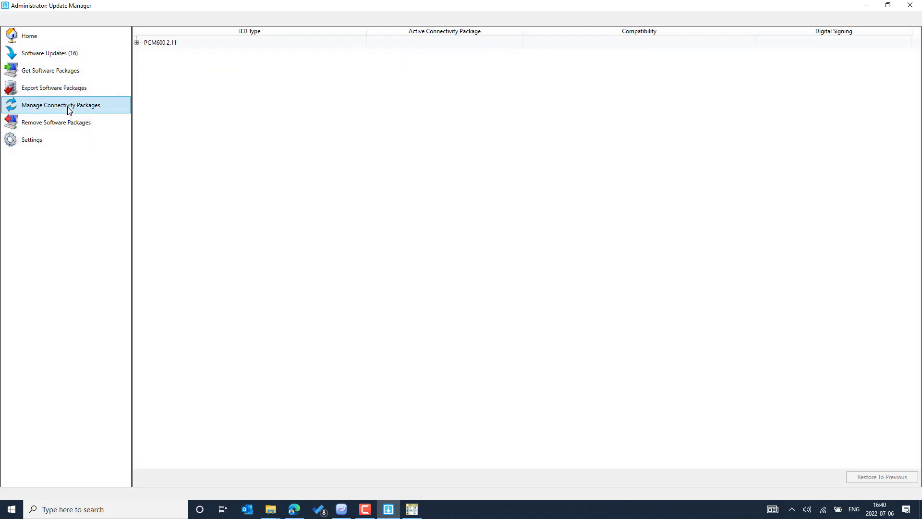
click(138, 43)
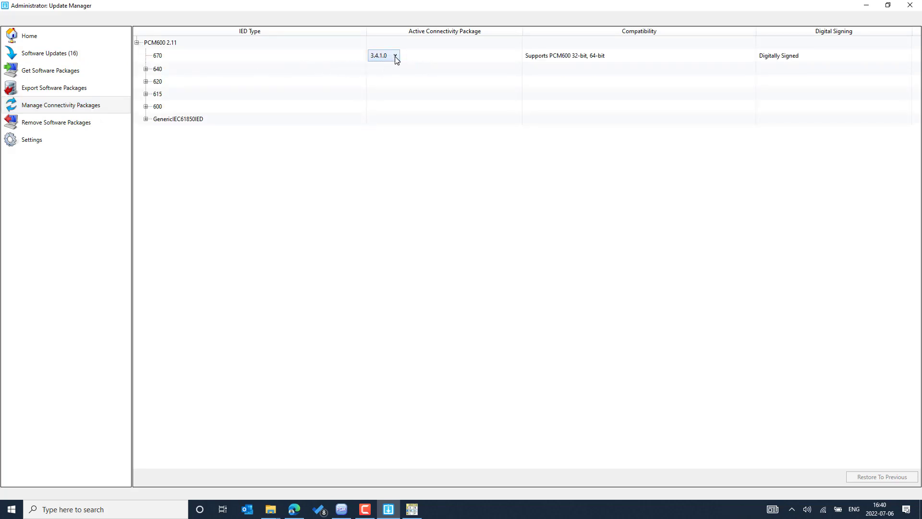
click(145, 69)
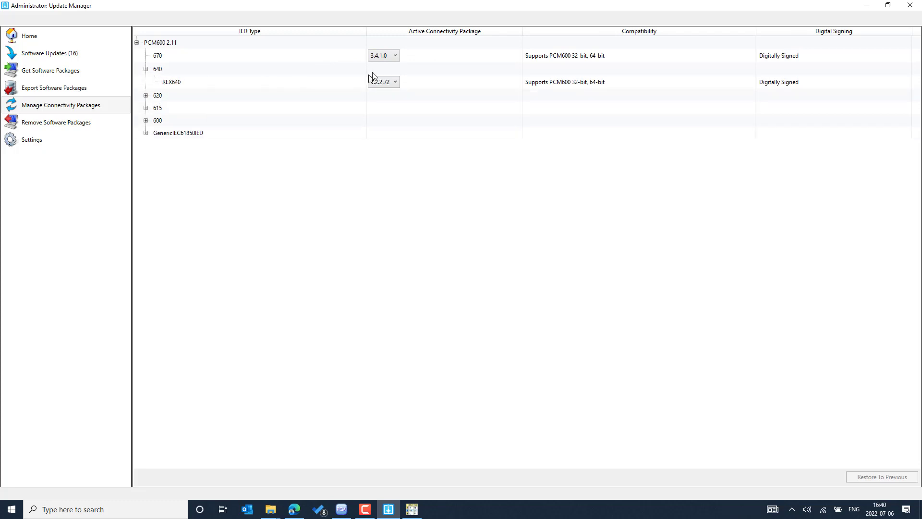
- Set the 670 series' active connectivity package to 2.1.6, check its compatibility, and search Windows for the installed PCM600 versions
click(390, 57)
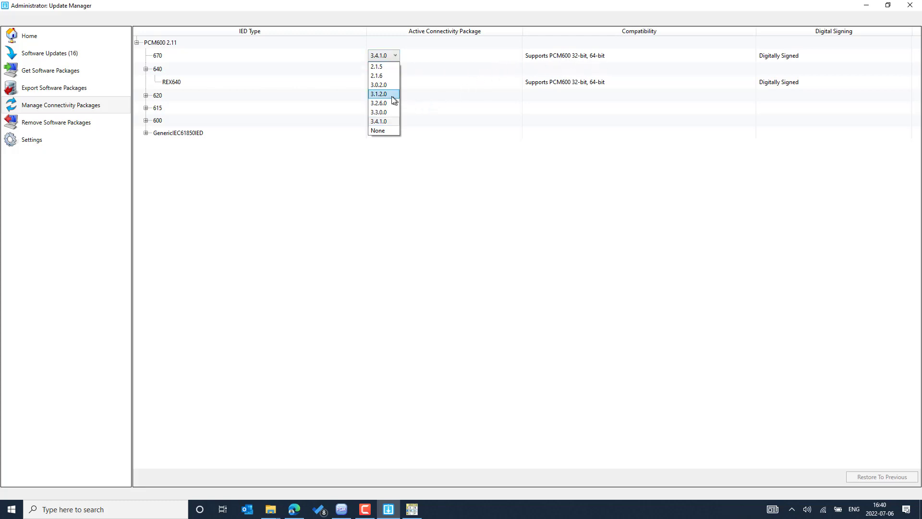
click(392, 77)
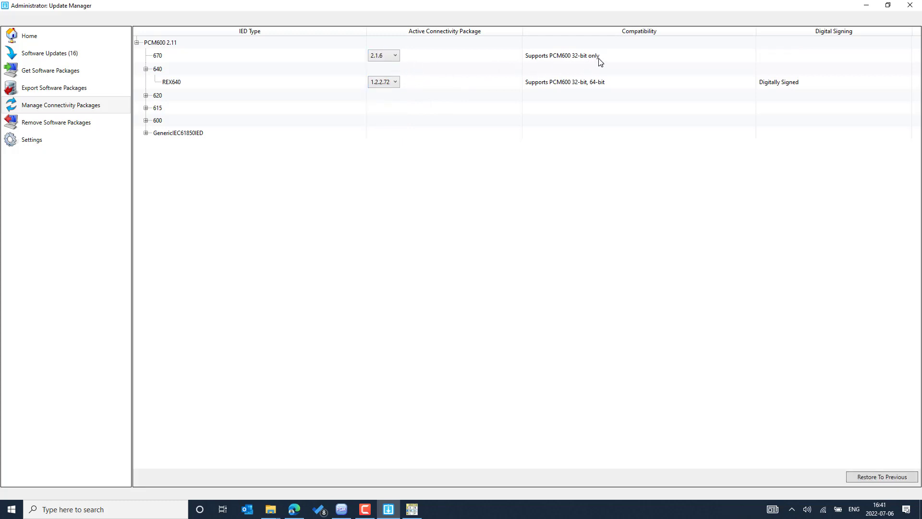
click(3, 515)
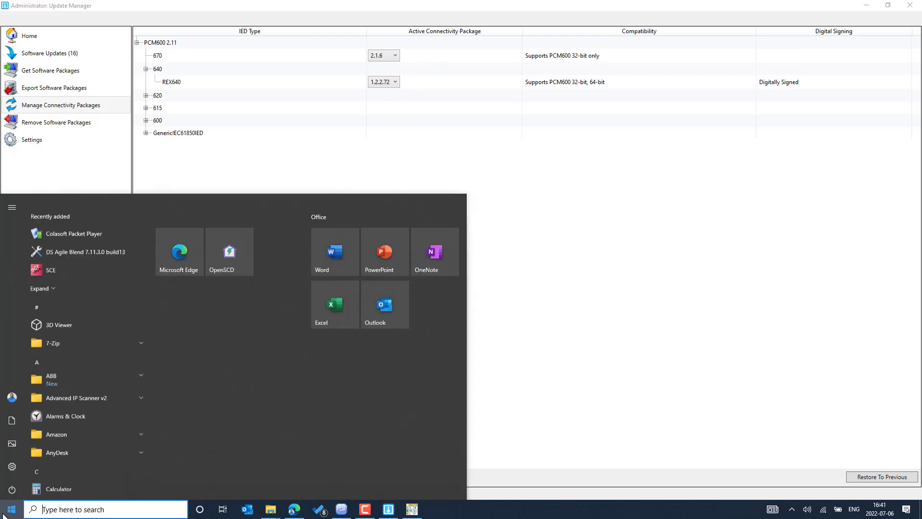
text(pcm)
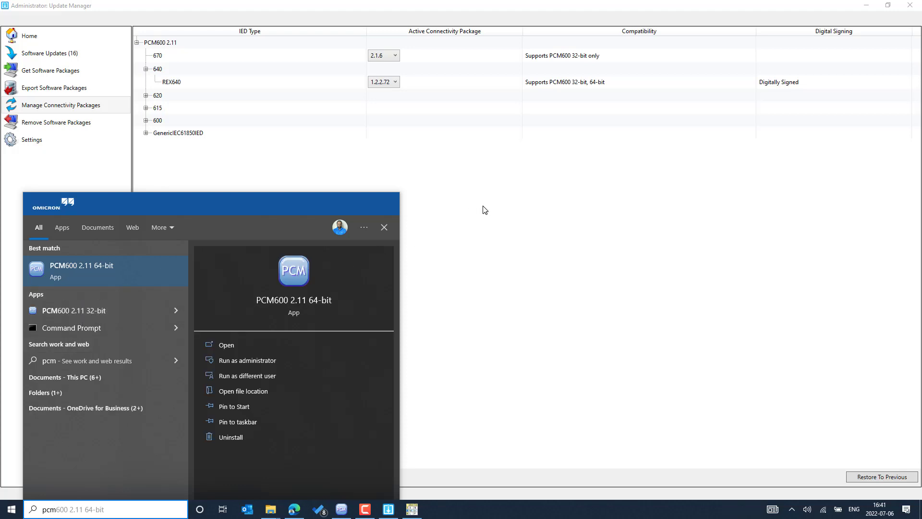
- Set the 670 series' active connectivity package back to 3.4.1.0 and restore the previous package settings
click(396, 55)
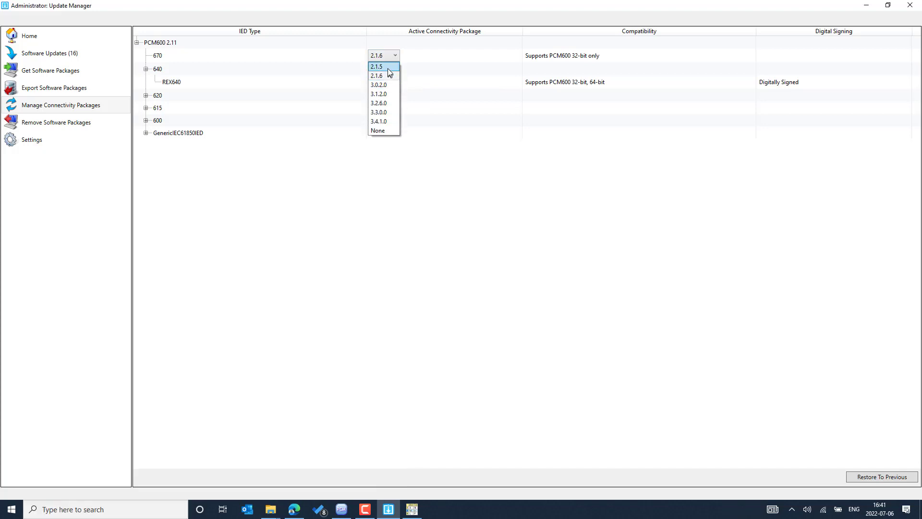
click(389, 121)
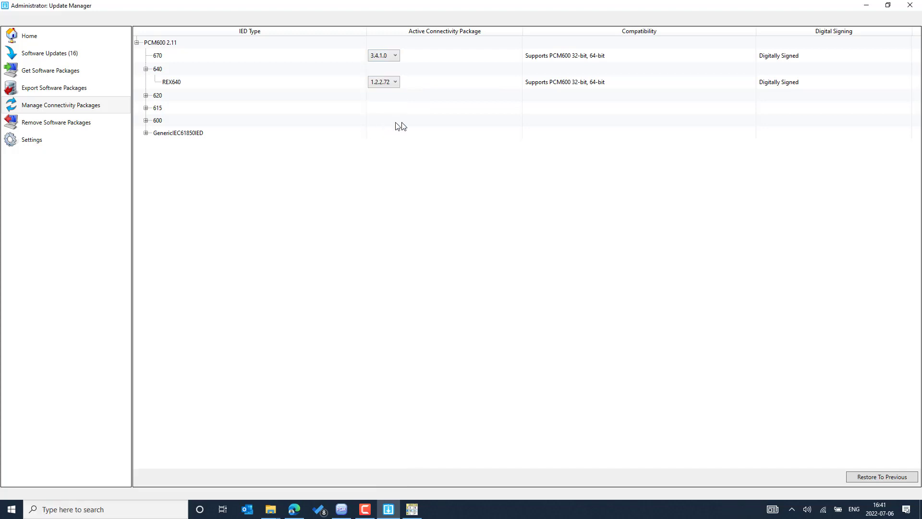
click(877, 481)
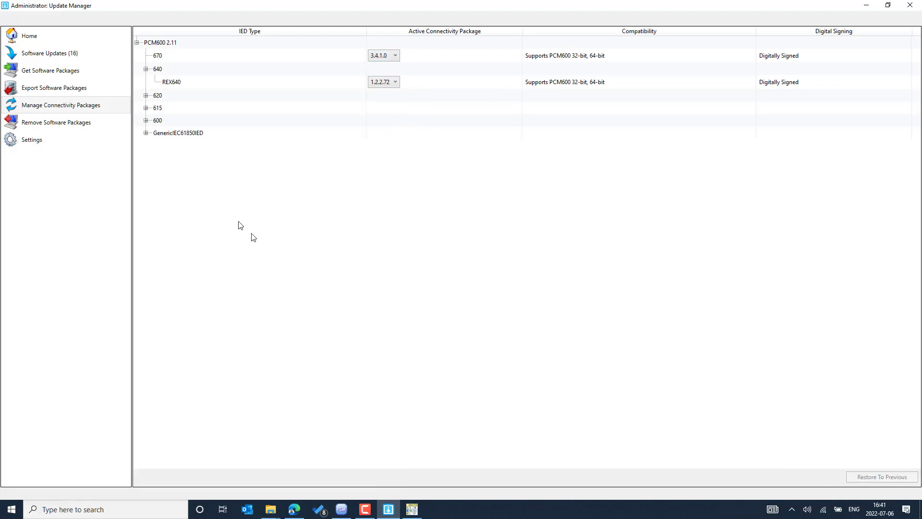
- Switch REF615's active connectivity package in the 615 series to None and back to 5.1.11, and expand the 620 series
click(146, 108)
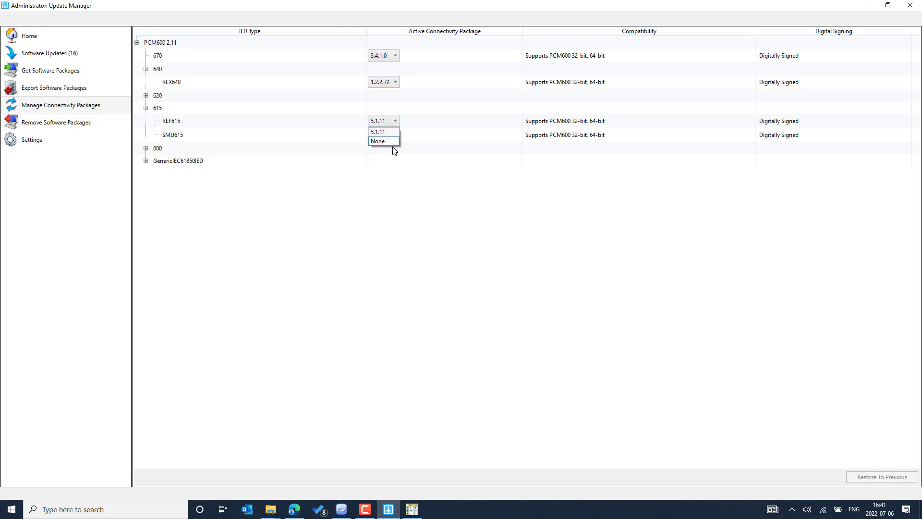
click(380, 141)
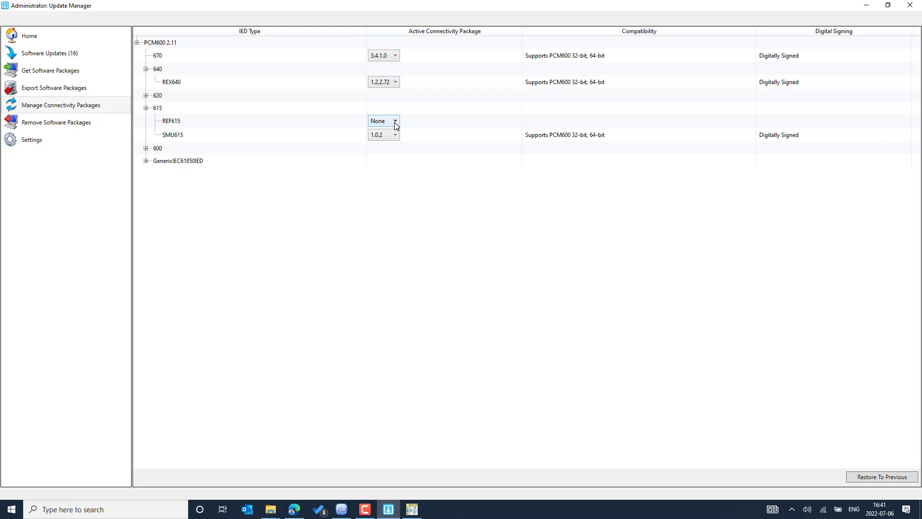
click(395, 123)
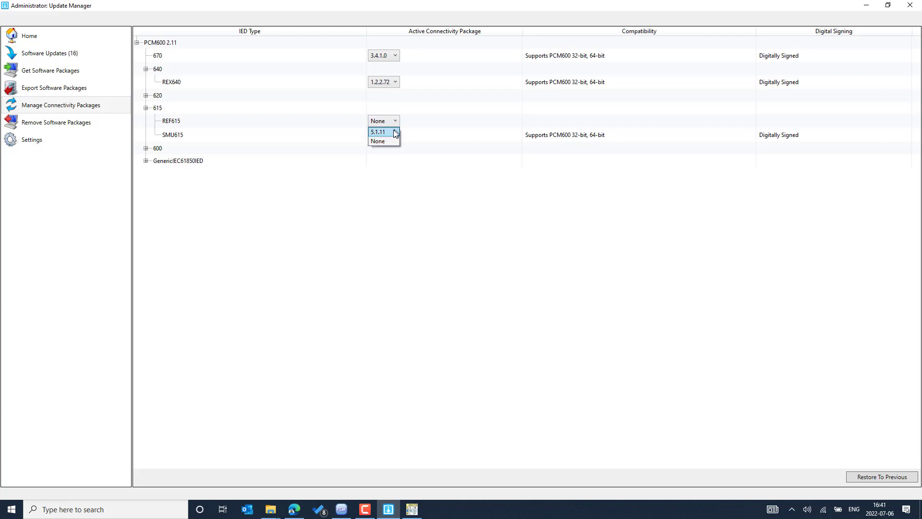
click(390, 131)
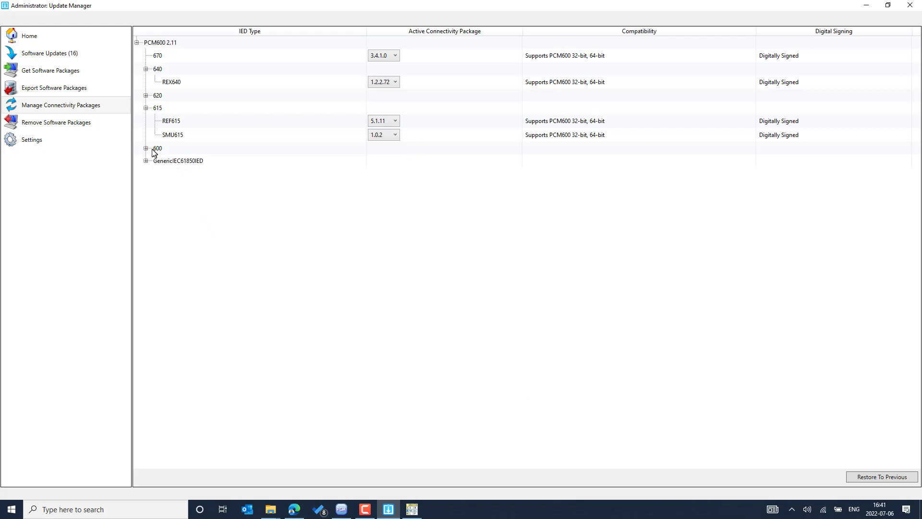
click(146, 96)
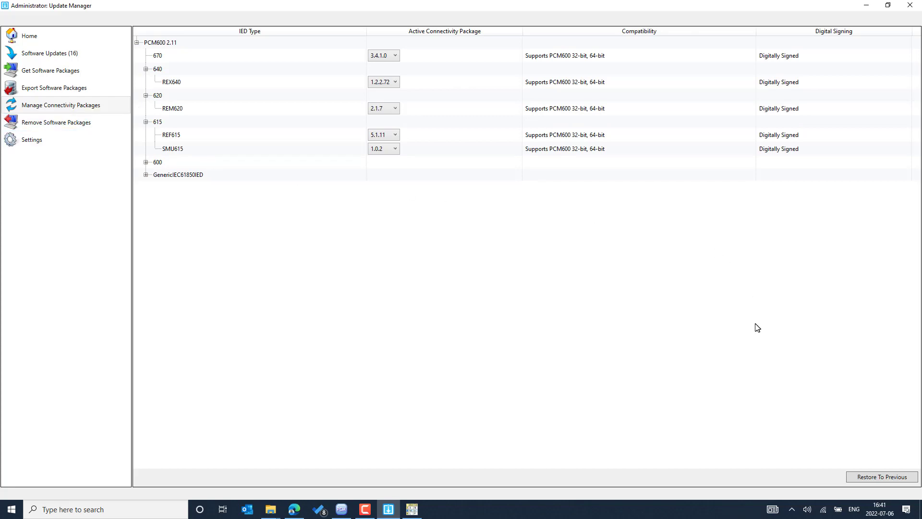
- Return to XiMpLe and collapse the HardwareVersion node of the REF615 row
click(411, 509)
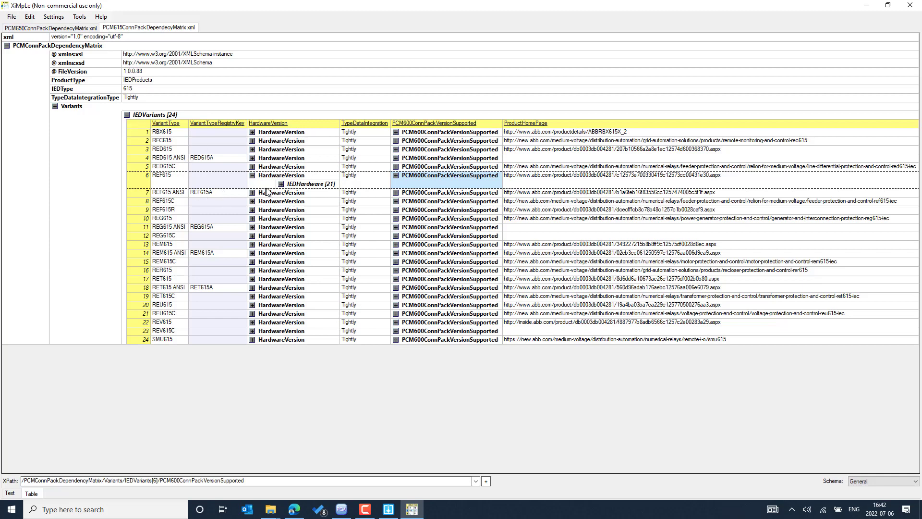
click(252, 176)
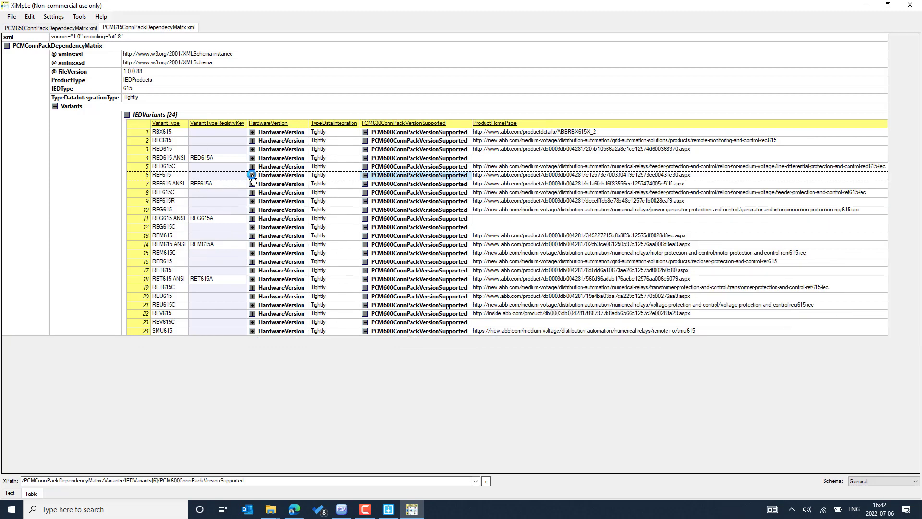